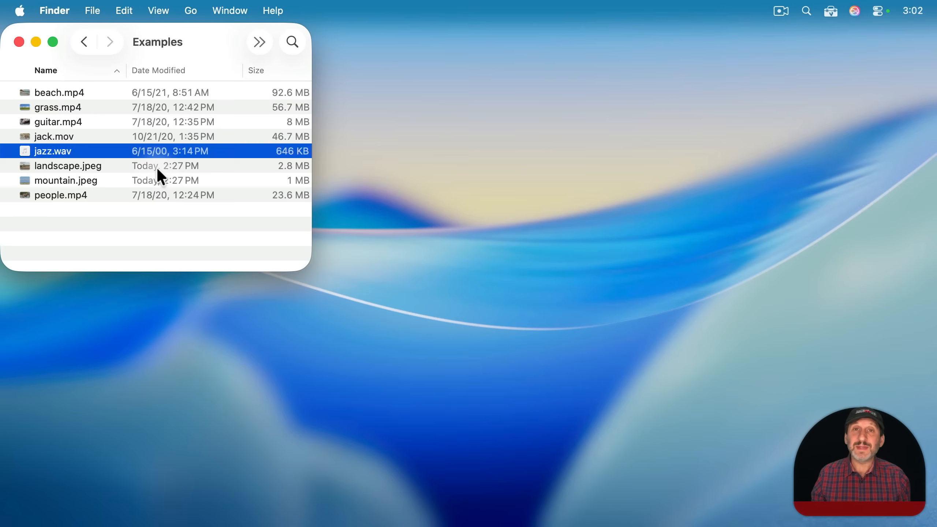
click(89, 169)
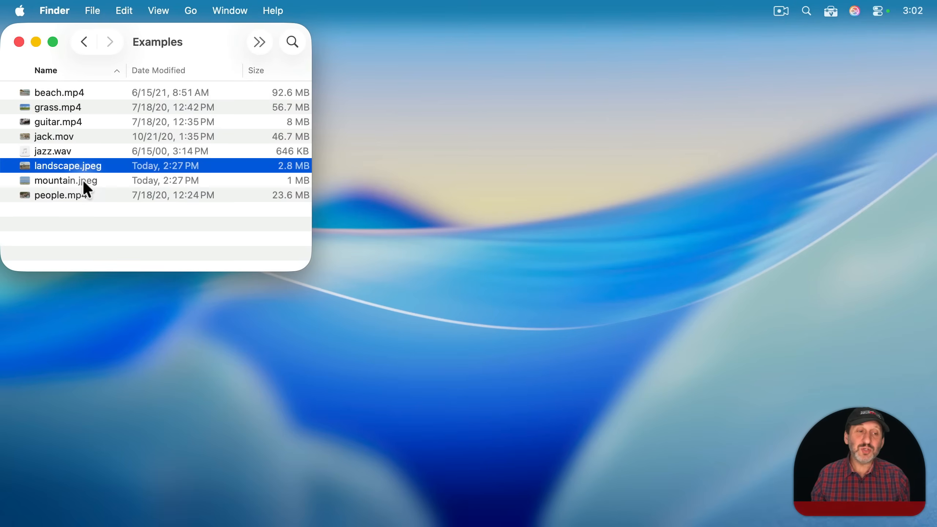
click(84, 183)
click(98, 216)
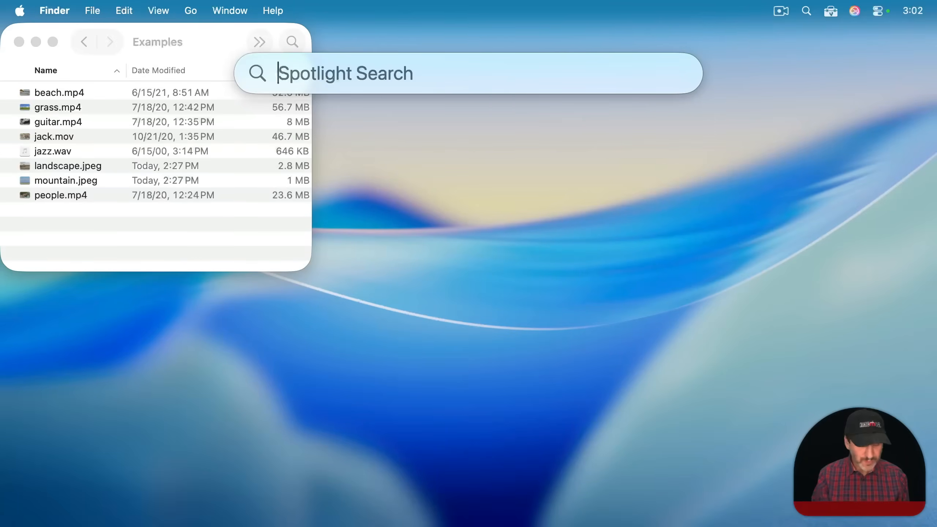
- Launch iMovie with a Spotlight search for imovie.app
text(imovie.app)
key(Return)
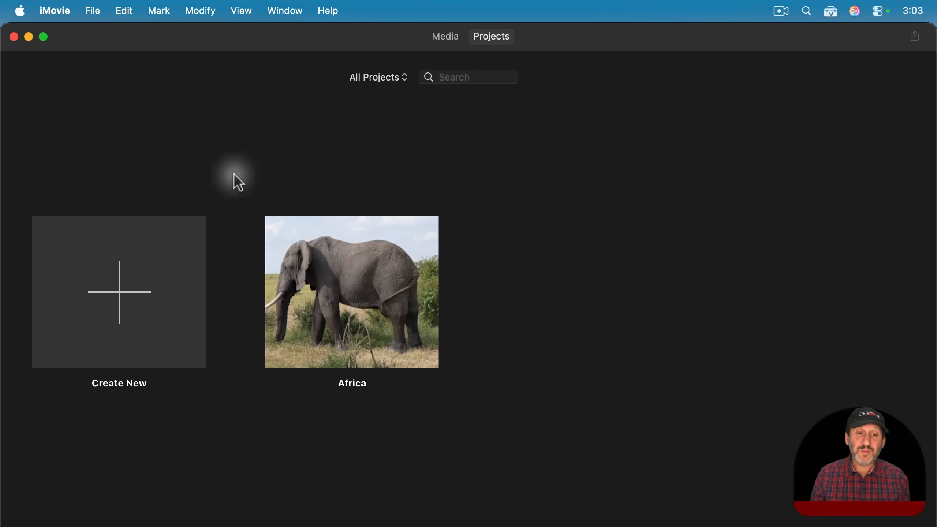
- Open the Africa project to view its timeline, and return to the projects overview
click(329, 267)
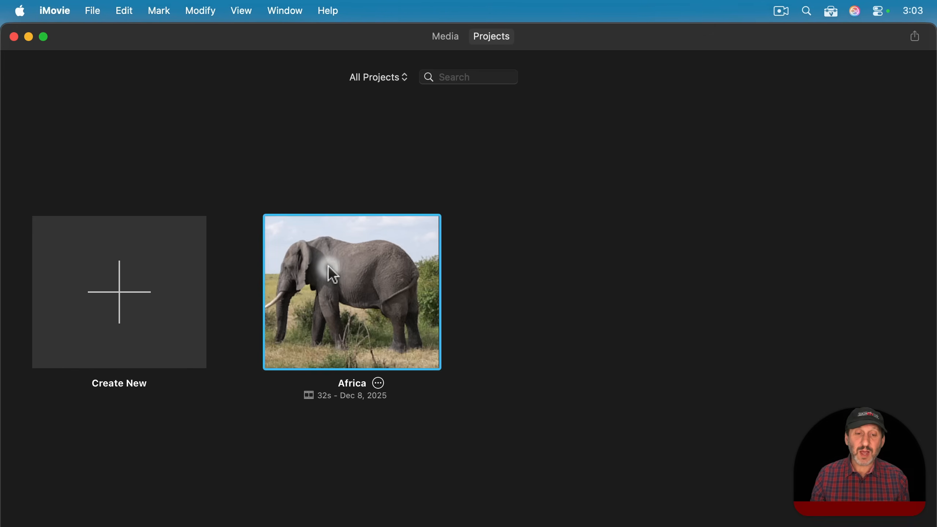
double_click(329, 267)
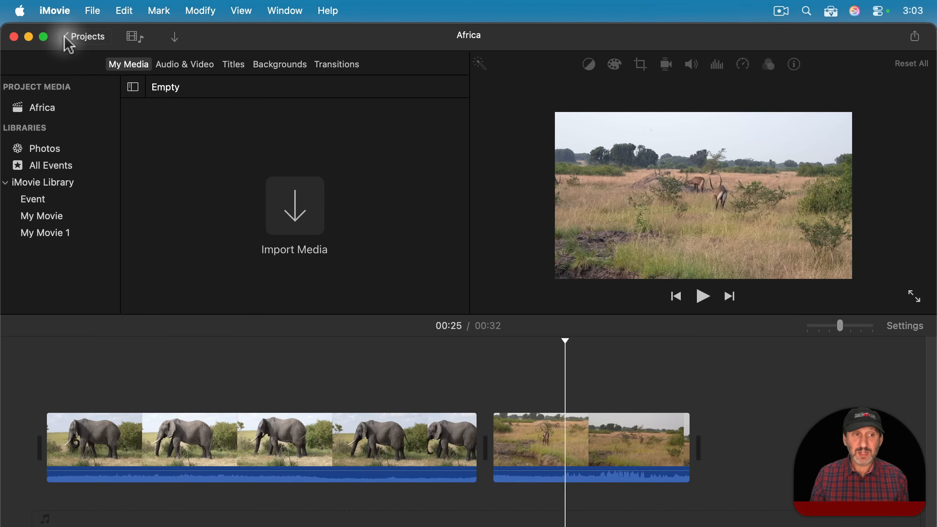
click(85, 36)
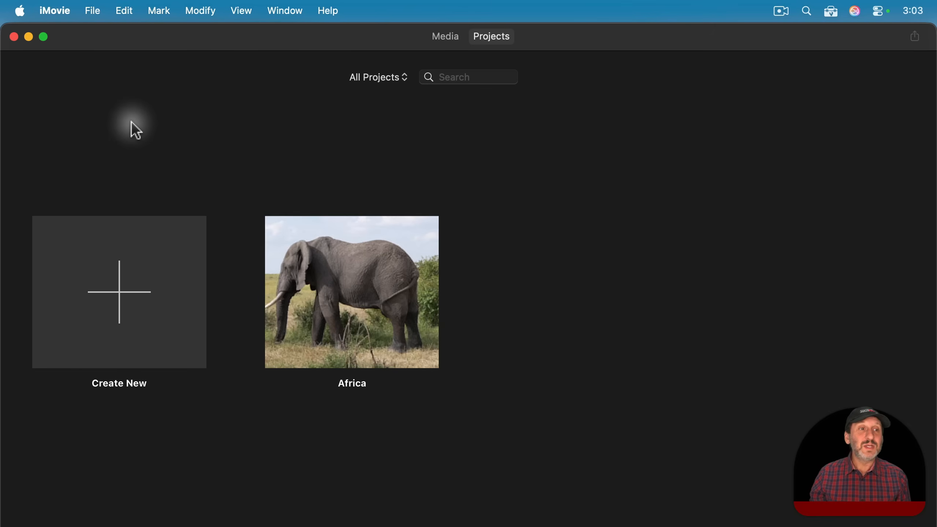
- Create a new iMovie library named Example 1 in the Movies folder
click(96, 9)
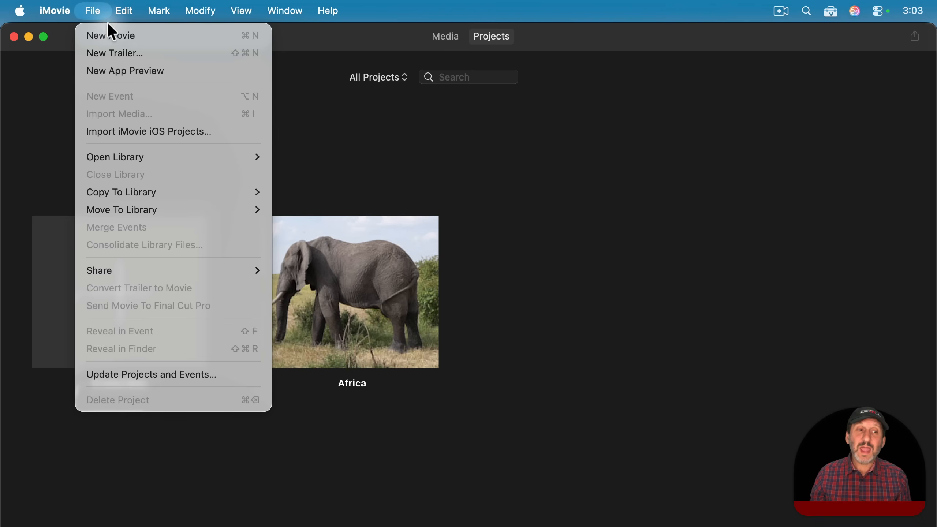
mouse_move(122, 157)
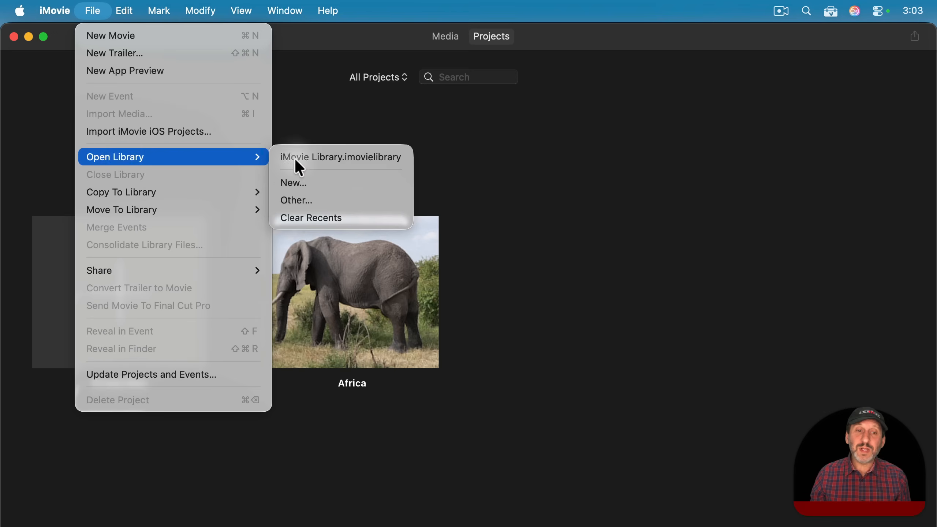
click(356, 175)
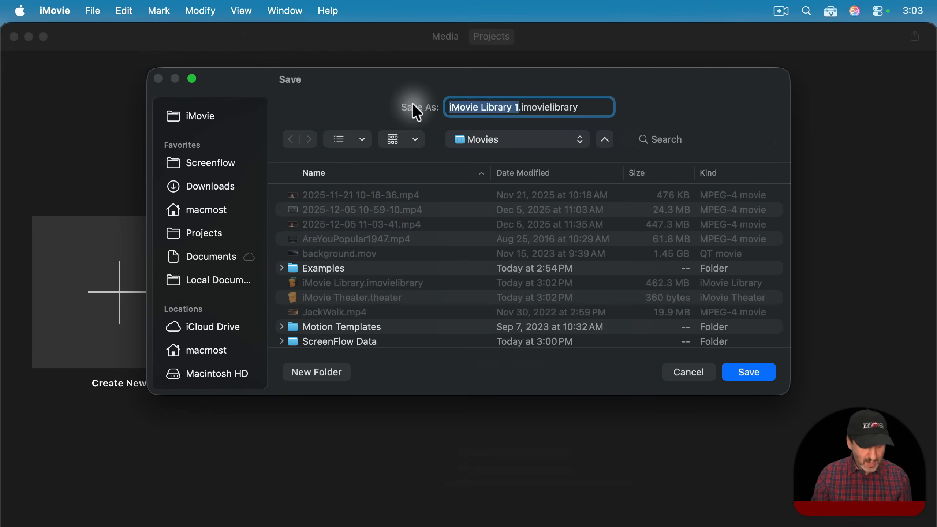
text(Example)
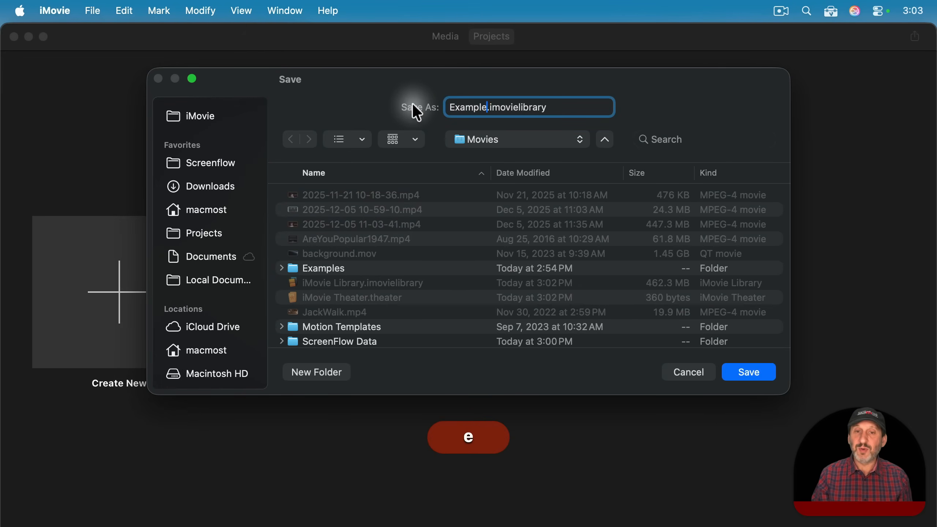
text( 1)
key(Return)
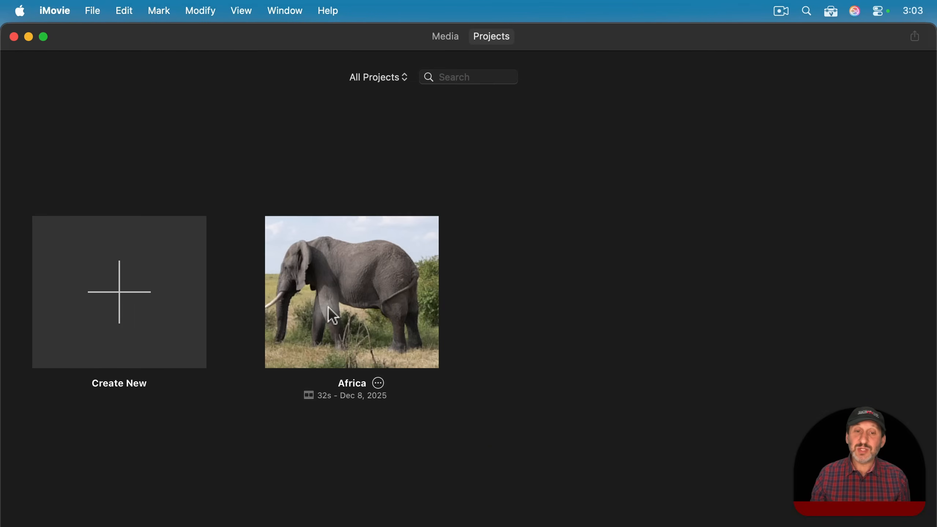
- Filter the projects to the Example 1 library and create a new movie in that library
click(384, 78)
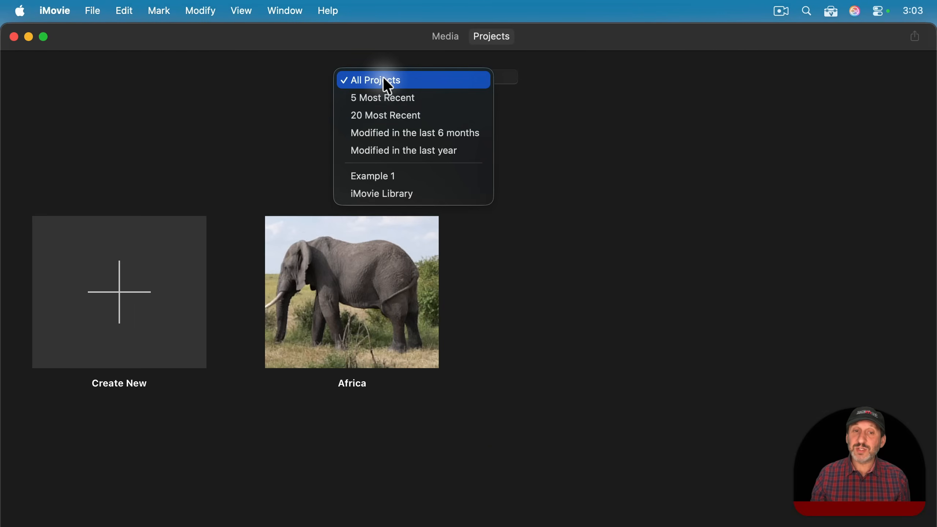
click(385, 176)
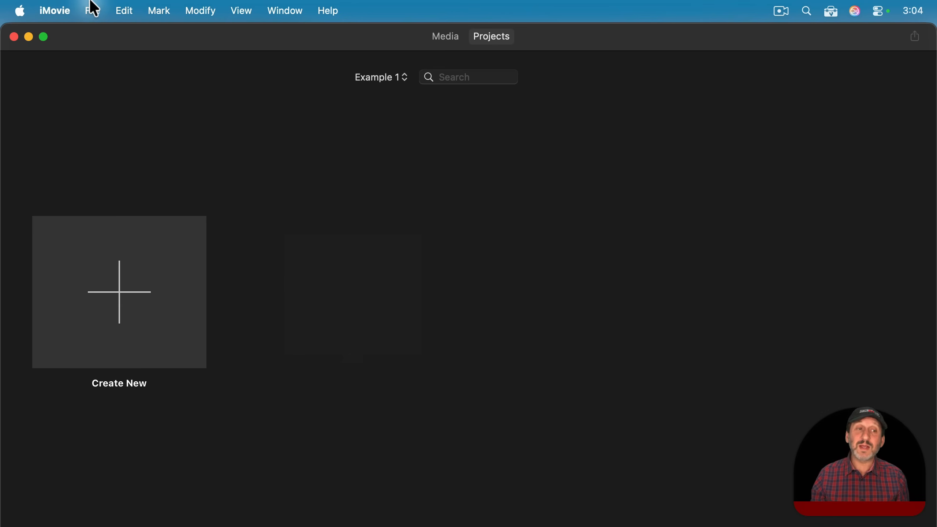
click(93, 11)
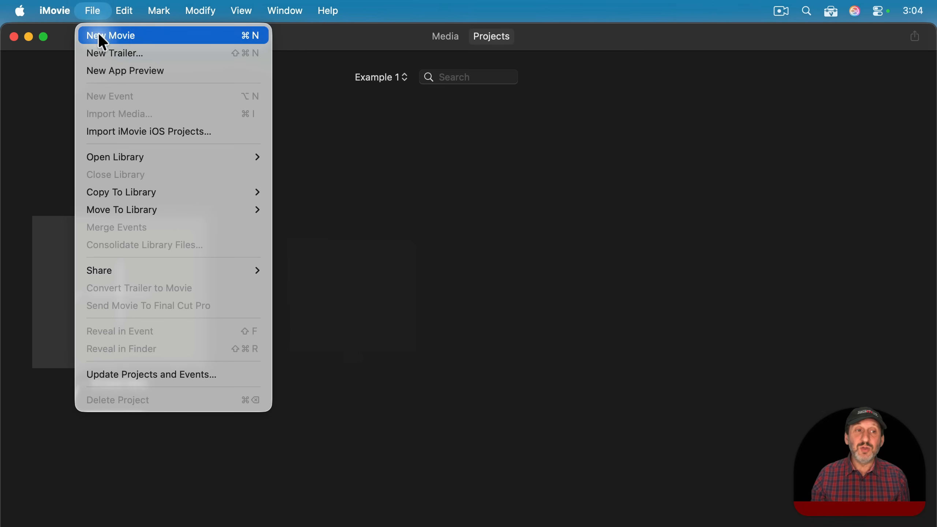
click(98, 36)
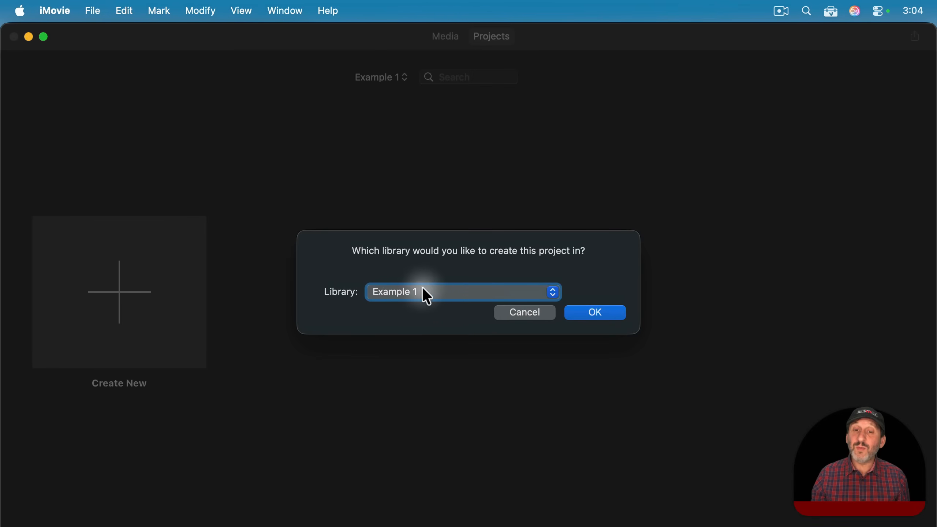
click(404, 296)
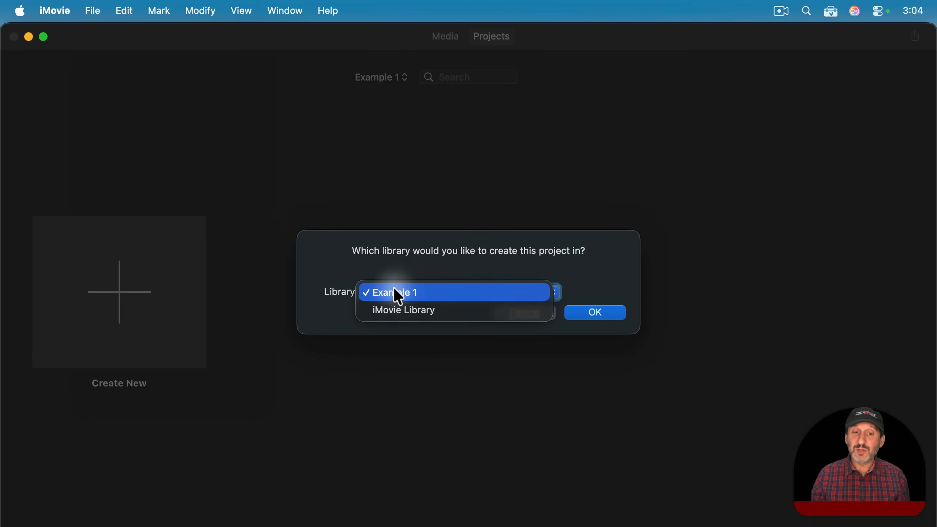
click(392, 293)
click(595, 313)
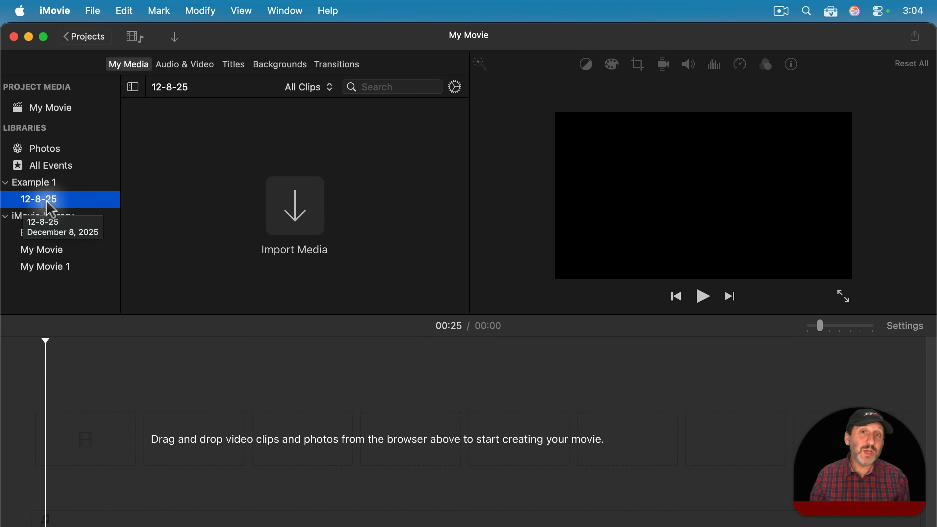
- Import beach.mp4, grass.mp4, guitar.mp4, jack.mov and people.mp4 from the Finder's Examples folder into the 12-8-25 event of the Example 1 library
drag(231, 42, 384, 37)
click(88, 72)
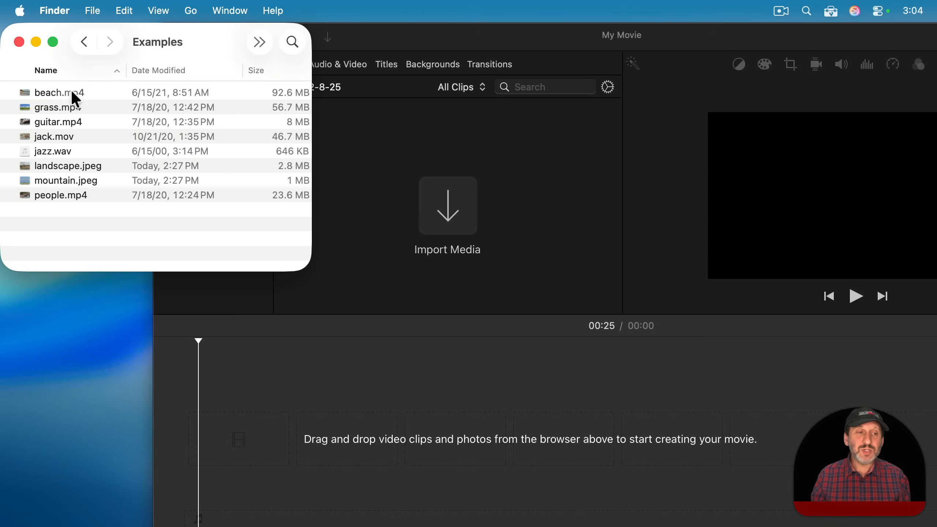
click(69, 93)
super+click(66, 107)
super+click(65, 121)
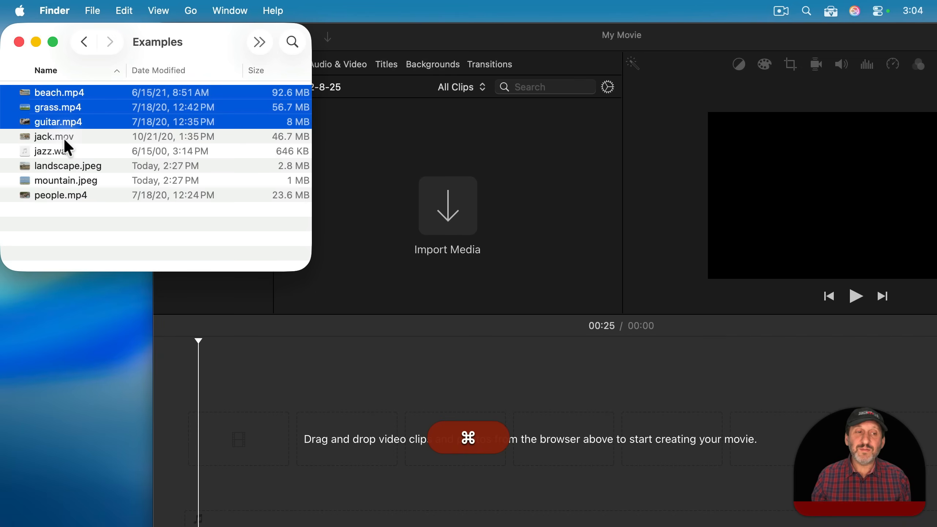
super+click(67, 137)
super+click(70, 196)
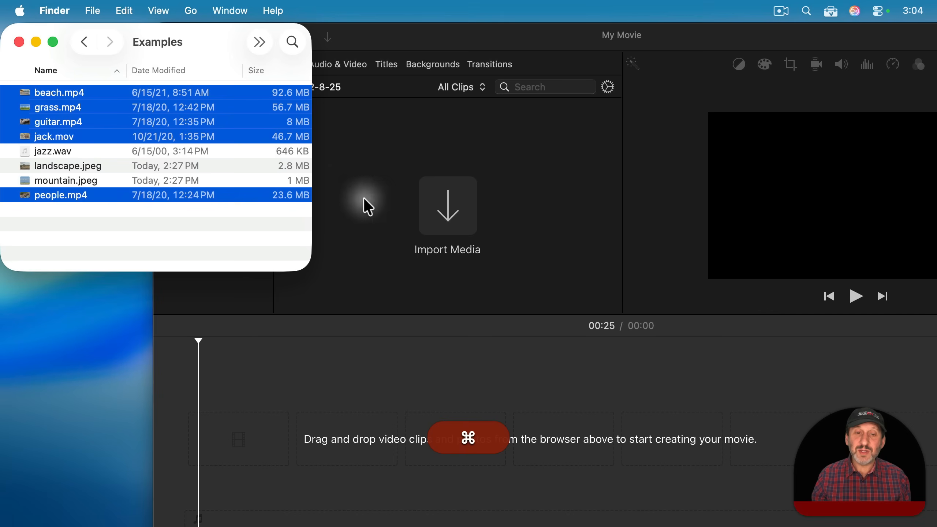
drag(62, 93, 436, 199)
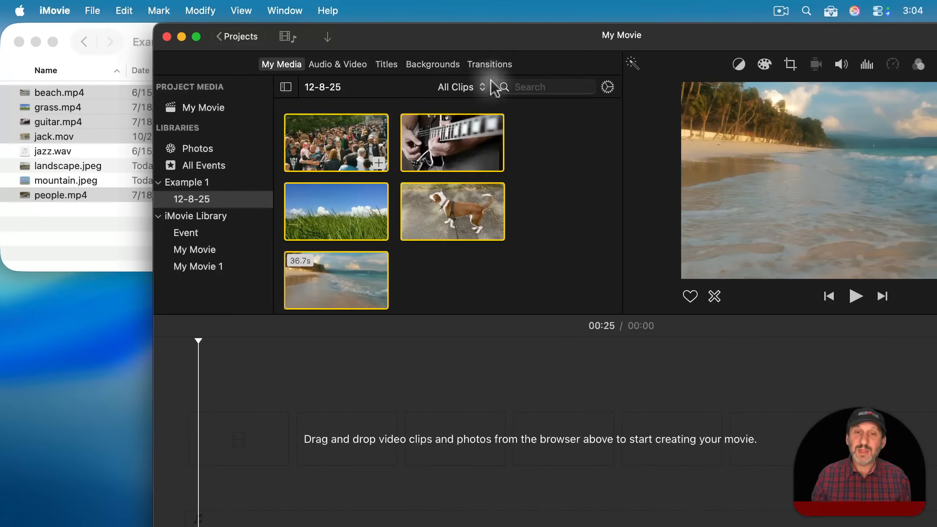
drag(511, 46, 354, 29)
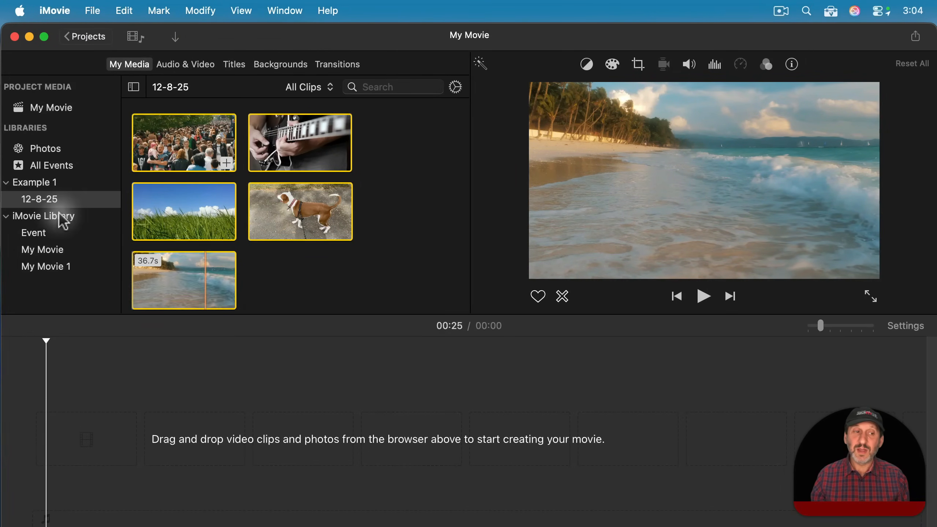
- Rename the 12-8-25 event in the Example 1 library as Clips and deselect the imported clips
click(36, 200)
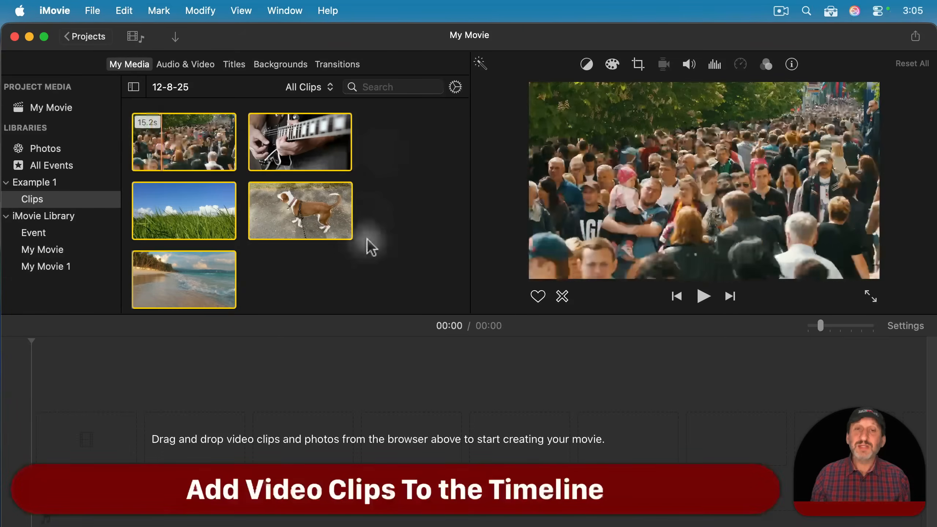
click(339, 259)
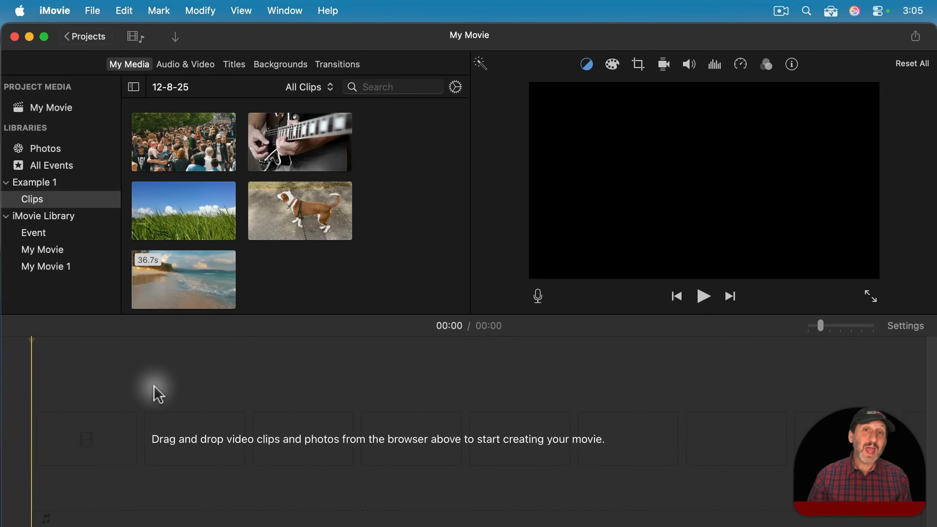
- Select a section of about 2.4 s in the crowd clip and add it to the start of the empty timeline
click(179, 149)
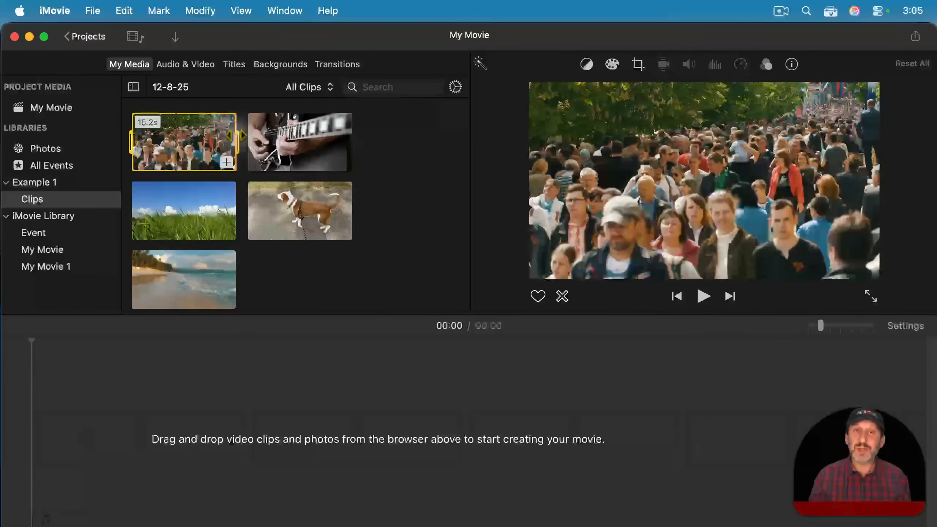
drag(132, 144, 159, 145)
drag(236, 144, 176, 144)
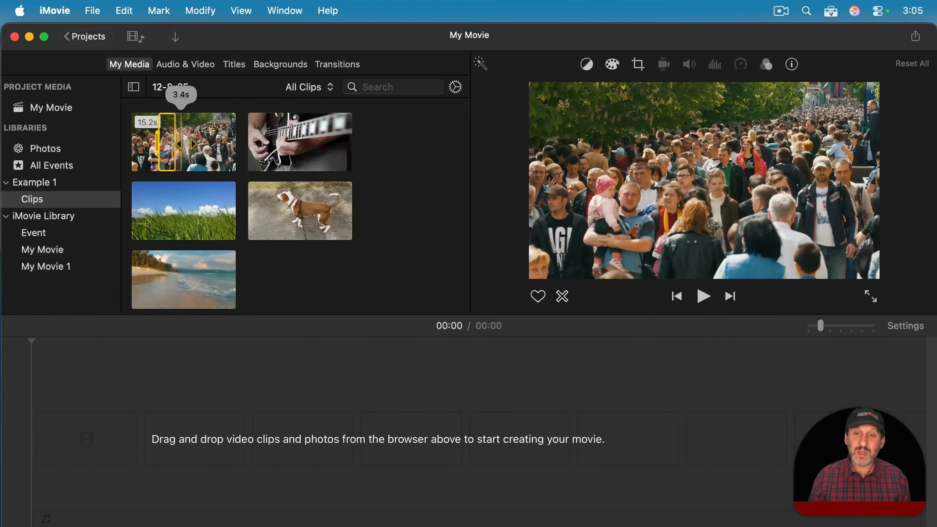
drag(186, 144, 176, 144)
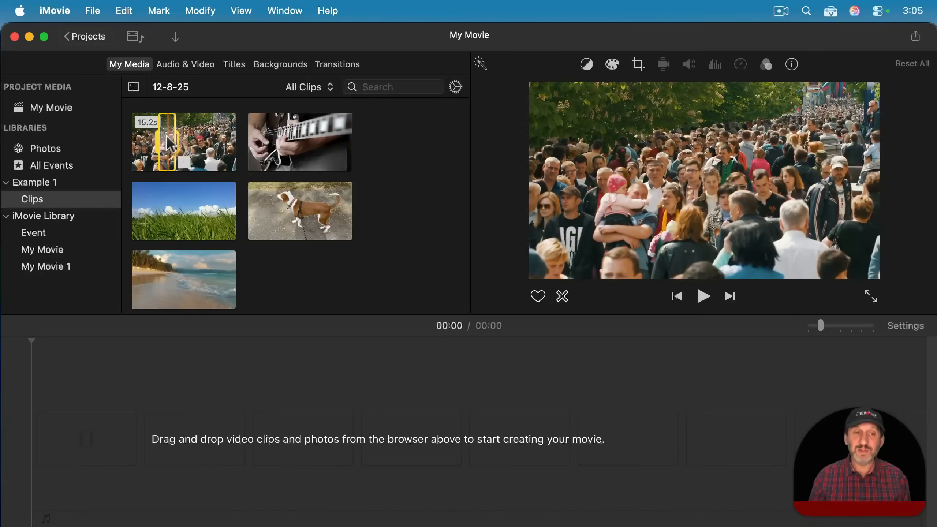
drag(166, 207, 69, 435)
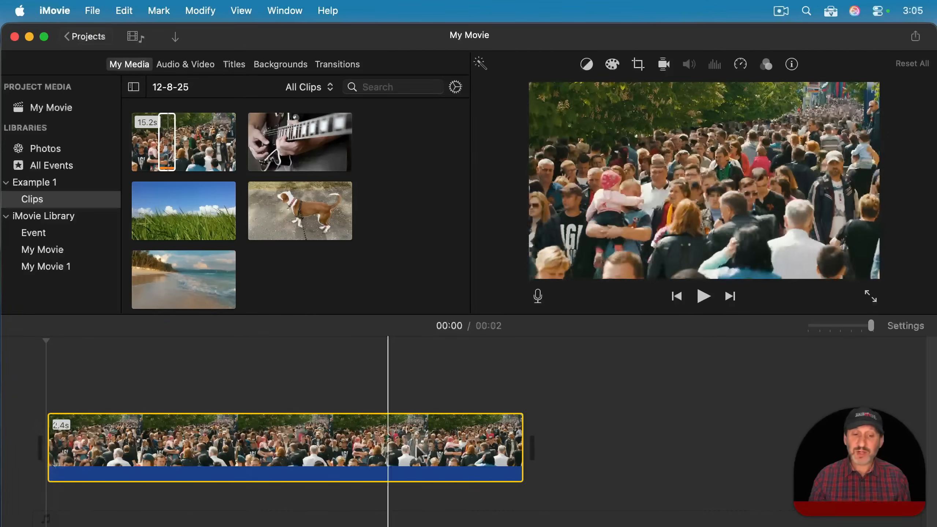
- Append the whole guitar clip to the timeline after the crowd clip
click(167, 148)
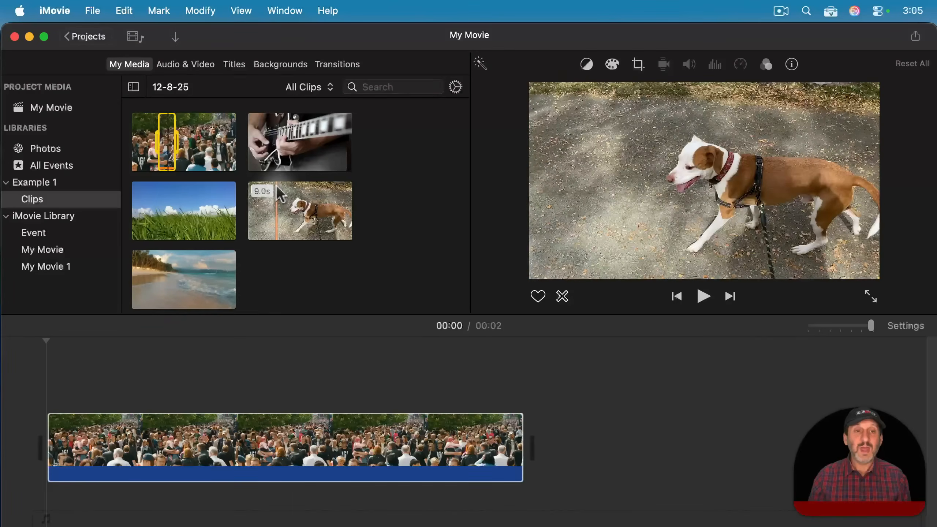
click(332, 158)
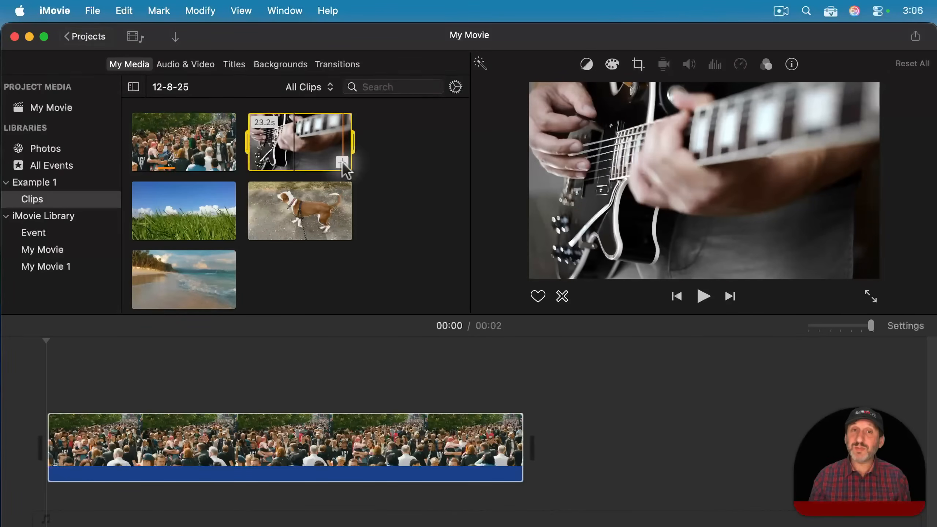
click(342, 164)
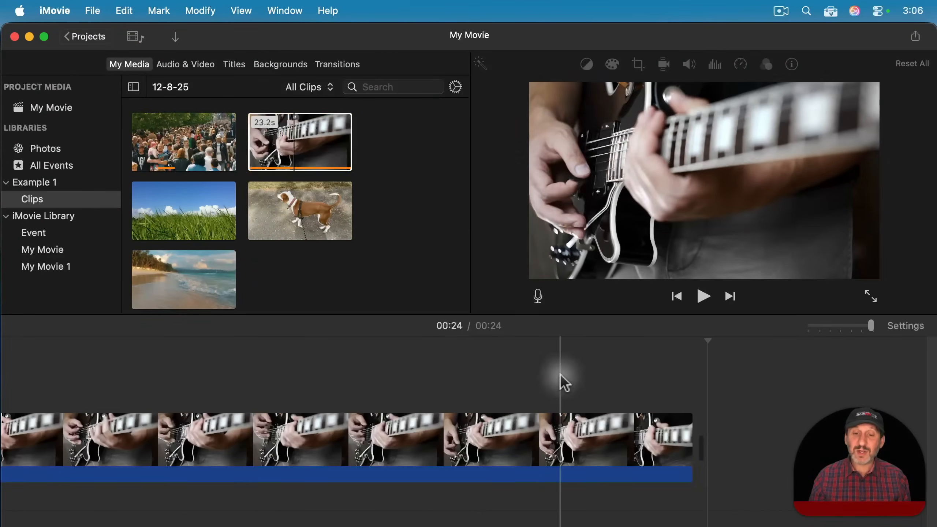
- Select the crowd clip at the start of the timeline, with both clips in view
scroll(196, 406, left, 15)
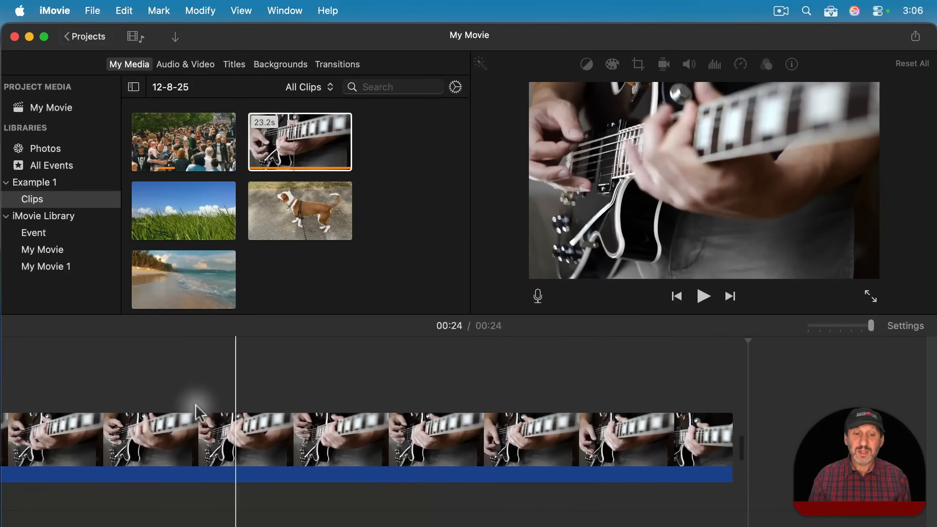
scroll(196, 405, right, 15)
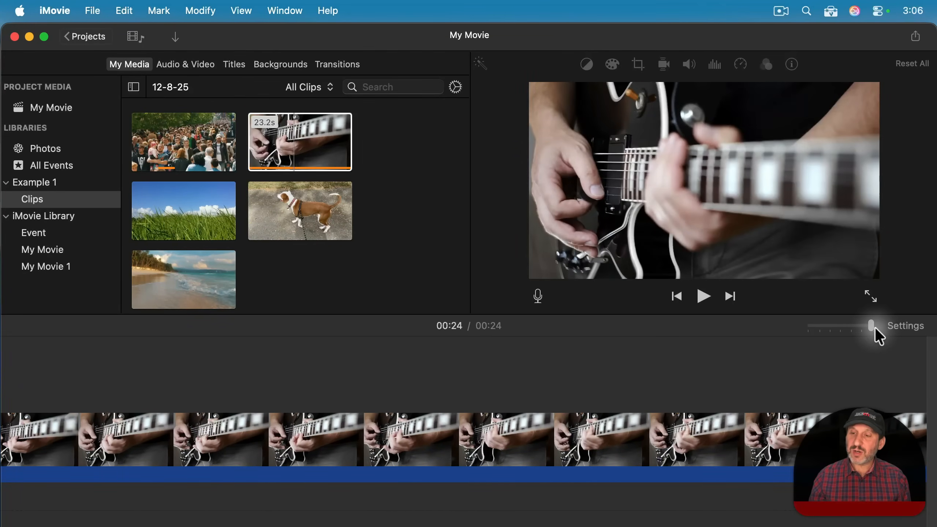
drag(874, 327, 831, 325)
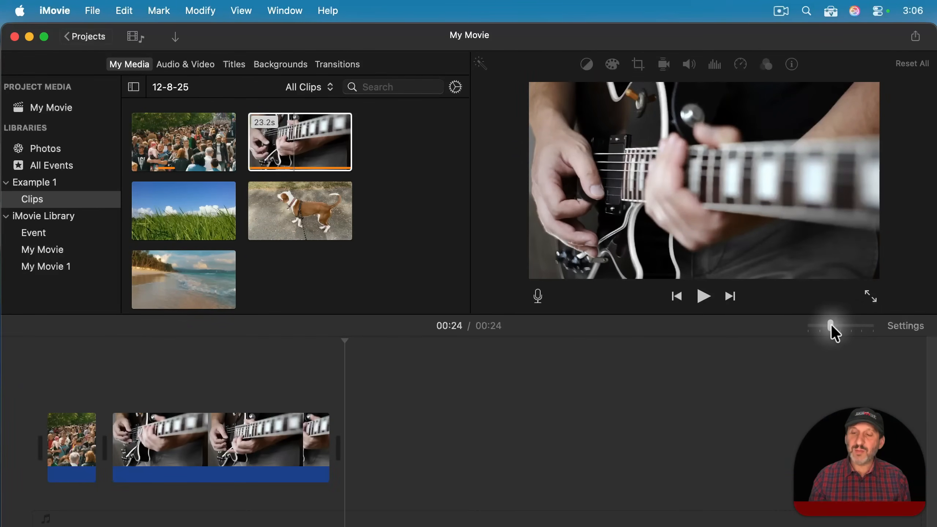
click(59, 439)
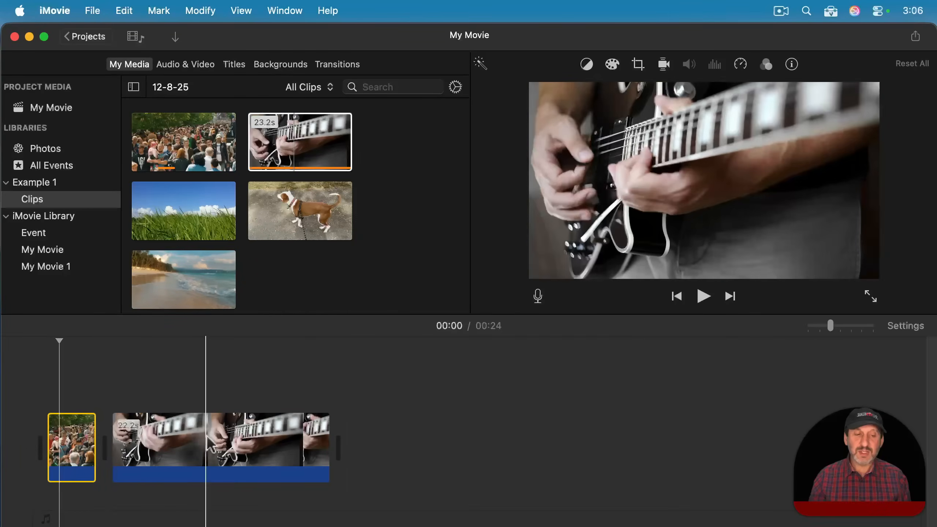
- Append the whole grass clip to the end of the timeline after the guitar clip
click(206, 437)
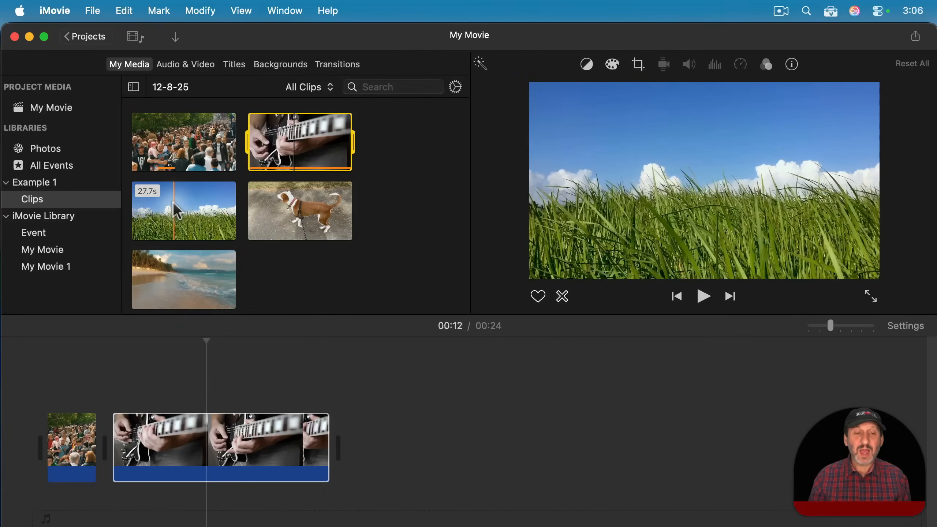
click(176, 211)
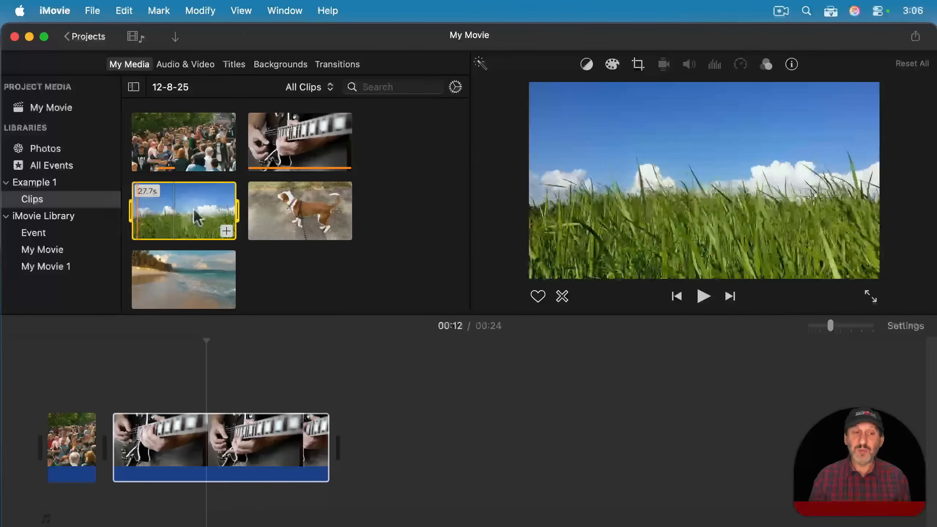
drag(205, 234, 386, 428)
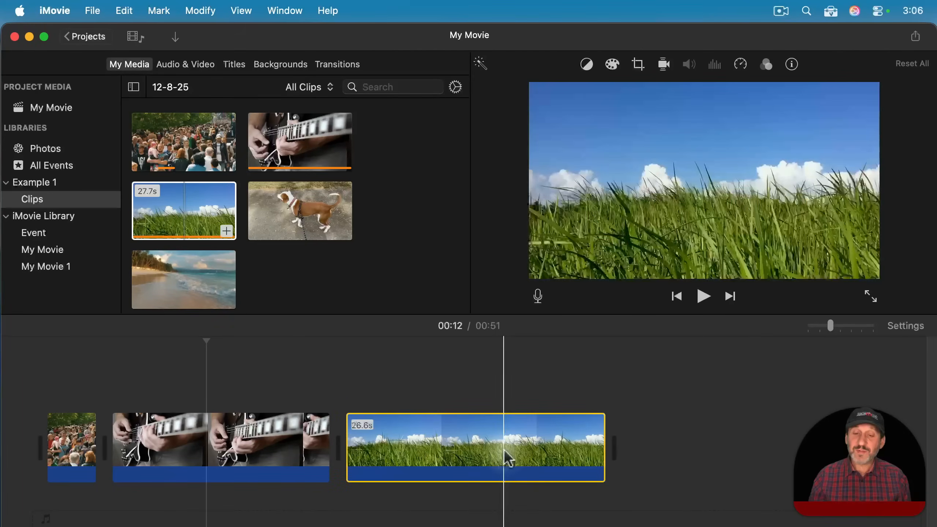
- Insert the dog clip between the crowd and guitar clips, and add the beach clip at the start of the timeline
click(297, 207)
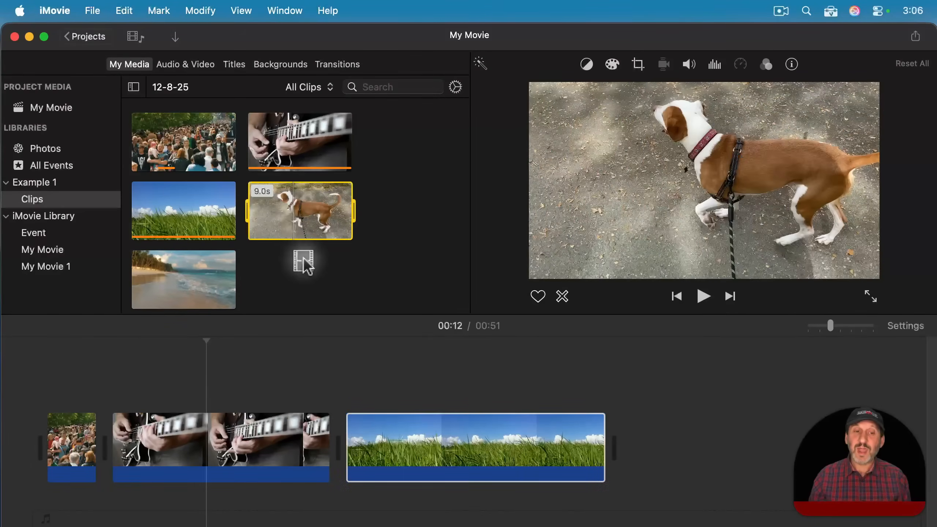
drag(266, 307, 108, 441)
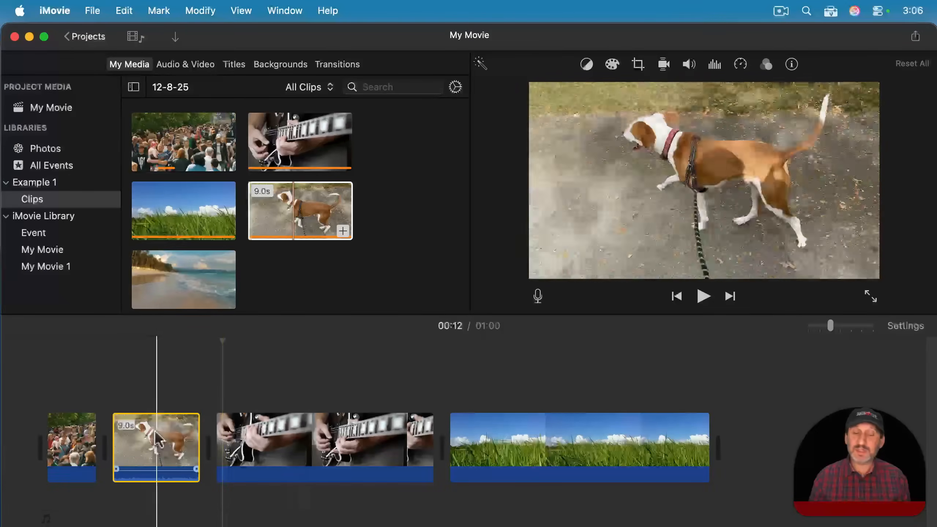
drag(182, 273, 29, 425)
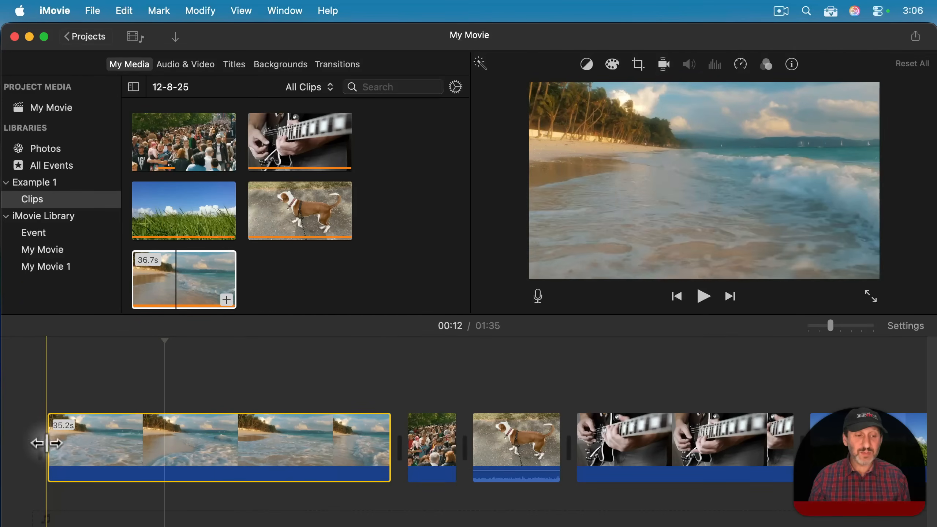
- Trim the beach clip on the timeline from both ends to about 16.4 s
drag(47, 443, 107, 443)
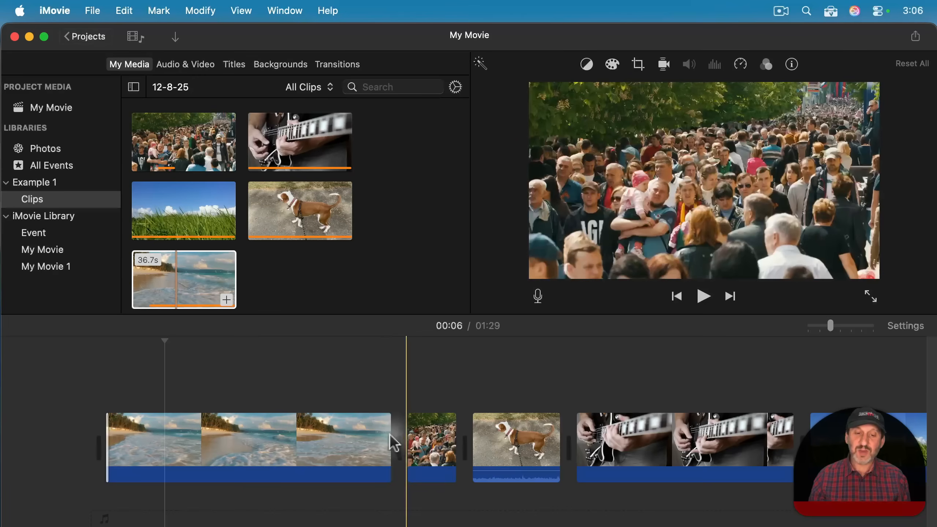
drag(390, 436, 246, 443)
scroll(246, 443, right, 5)
drag(121, 441, 146, 439)
scroll(102, 431, left, 3)
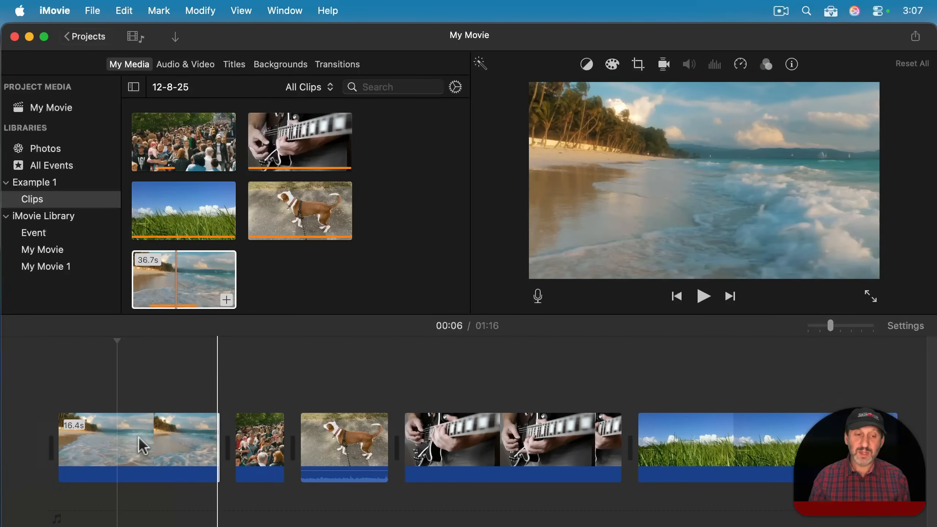
- Split the grass clip at 00:56 and move its first part between the beach and crowd clips
scroll(633, 441, right, 3)
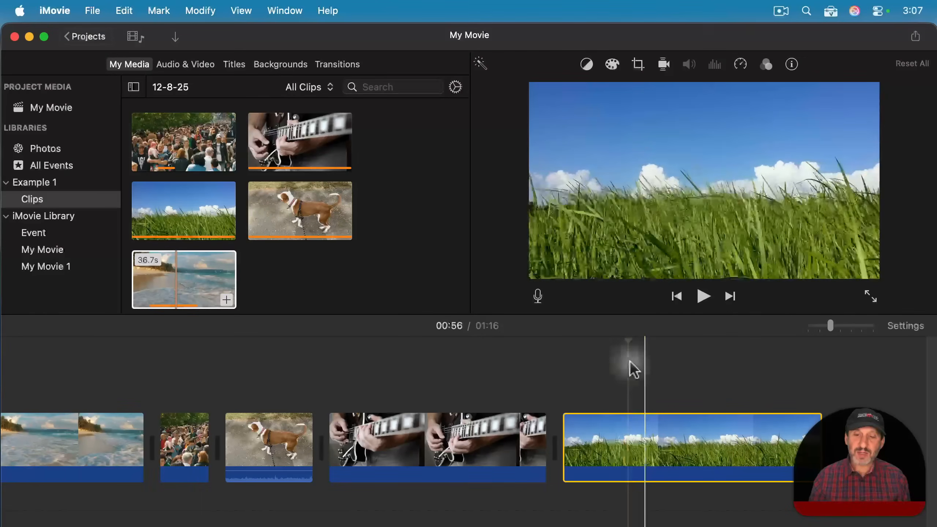
click(200, 10)
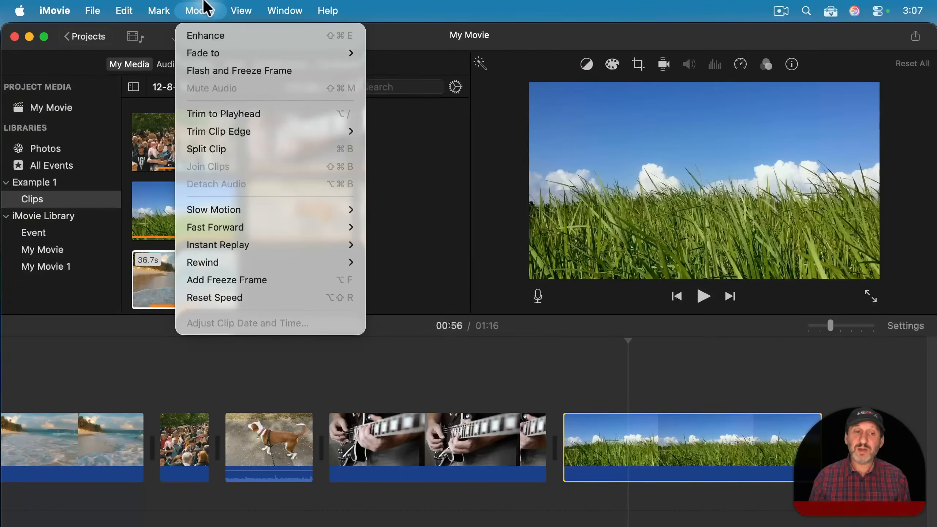
click(215, 148)
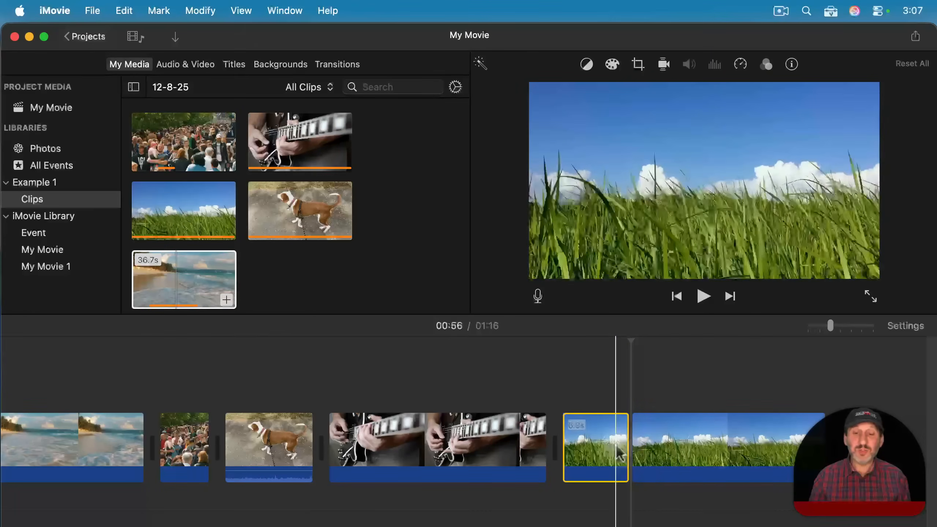
drag(593, 441, 176, 436)
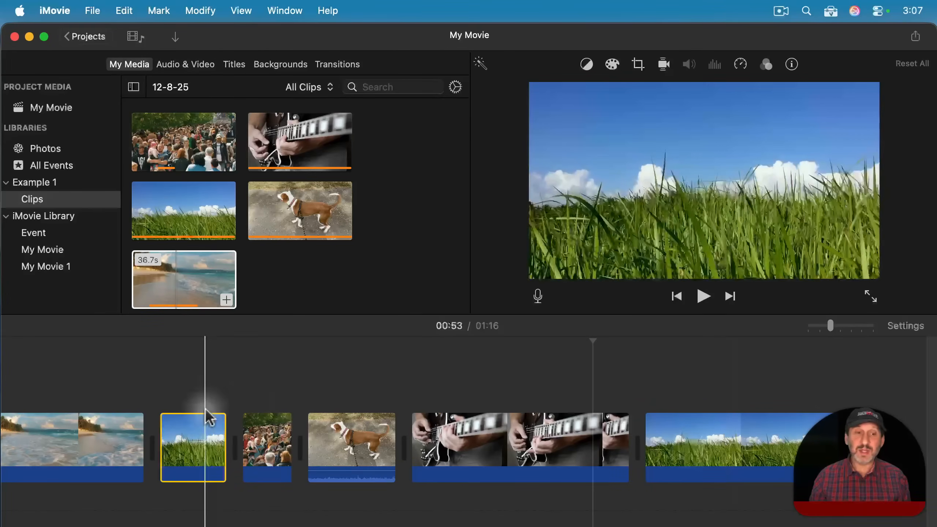
- Narrow the selected range of the source grass clip to a section in its later part, leaving the timeline clips as they are
click(236, 213)
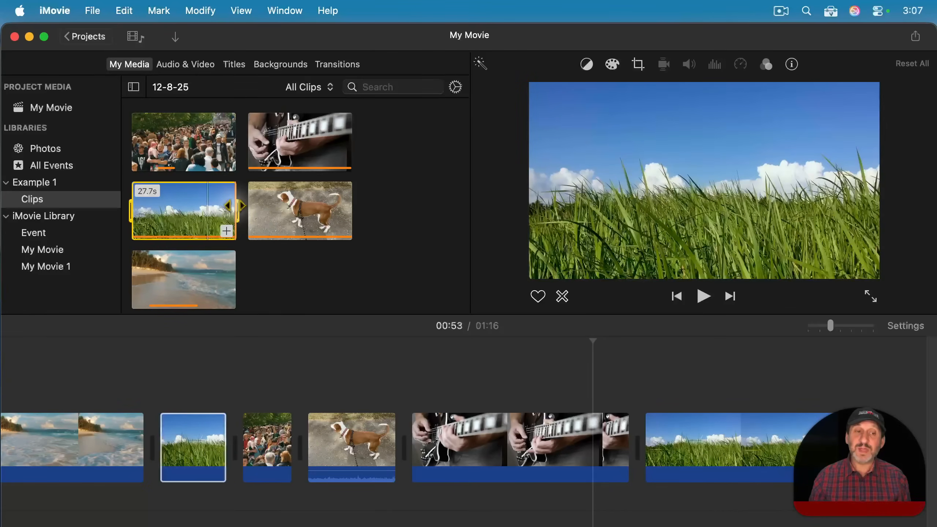
mouse_move(235, 205)
mouse_down()
mouse_move(160, 208)
mouse_move(226, 215)
mouse_up()
click(193, 327)
click(153, 217)
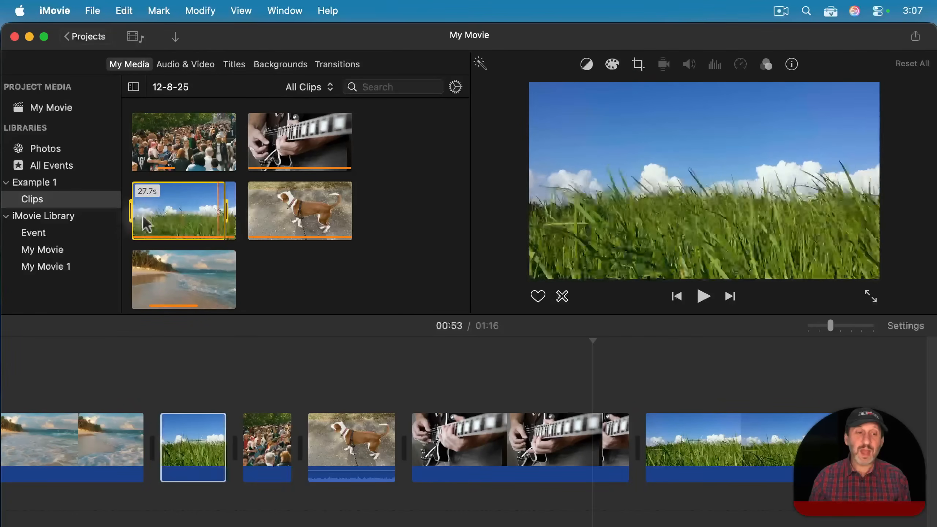
drag(131, 213, 193, 213)
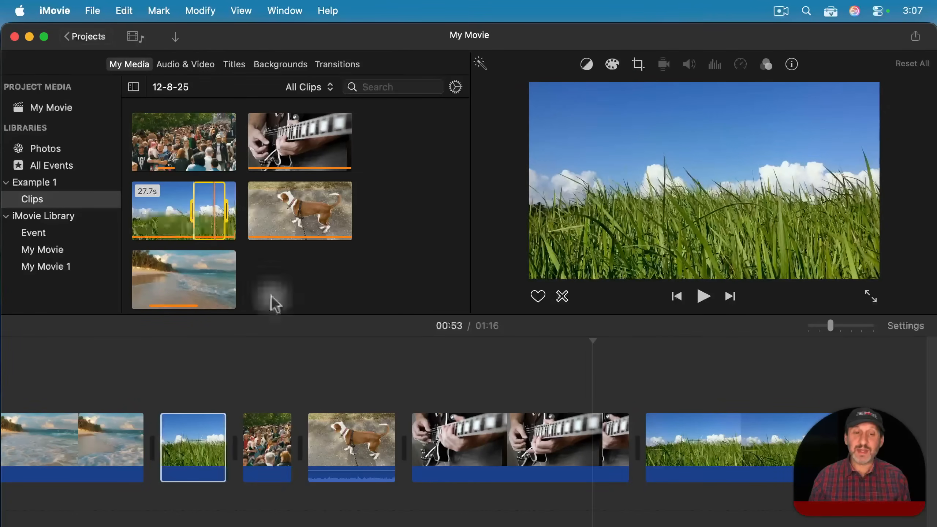
click(163, 348)
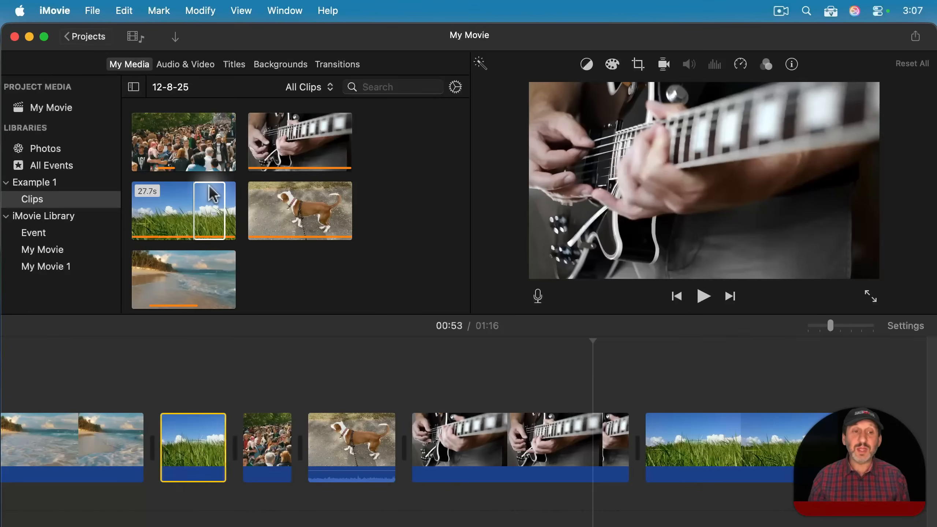
- Play the movie across the cut from the short grass clip to the crowd clip
scroll(232, 388, left, 3)
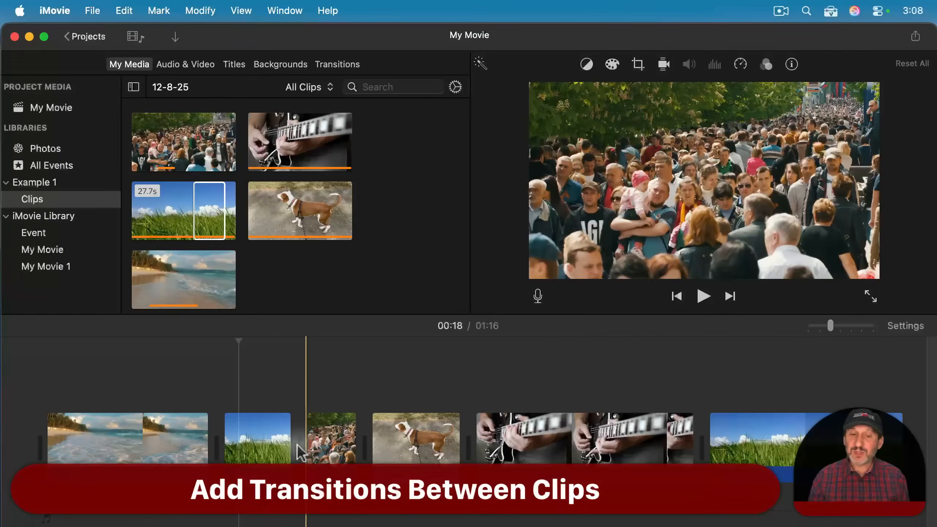
key(space)
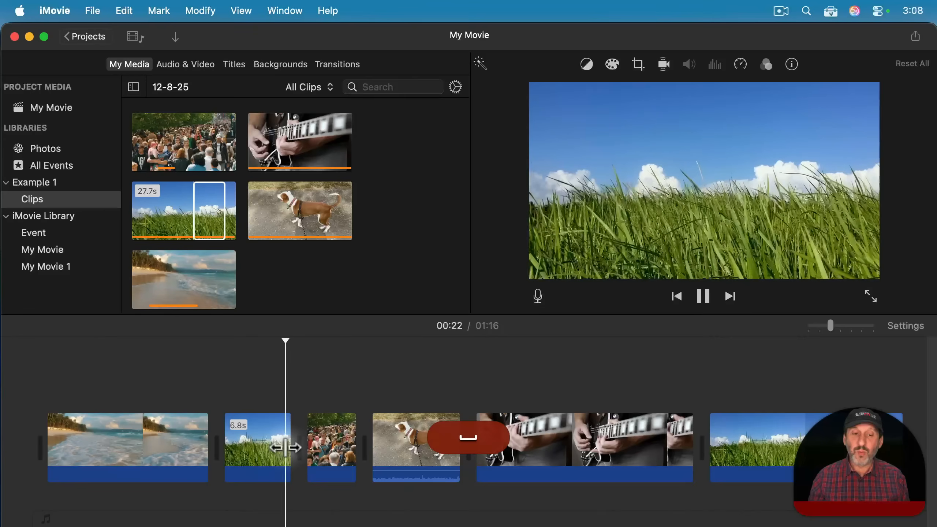
key(space)
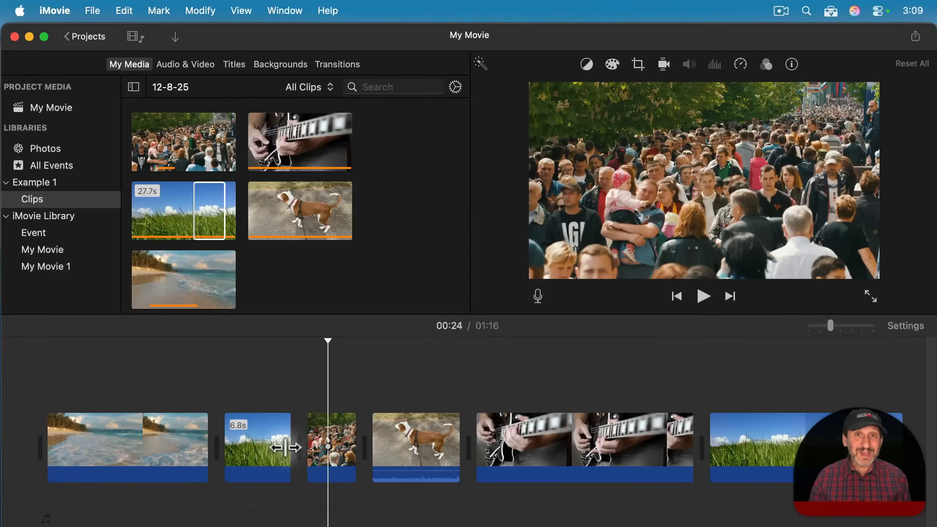
- Add a Cross Dissolve transition between the short grass clip and the crowd clip
click(337, 67)
scroll(204, 237, down, 5)
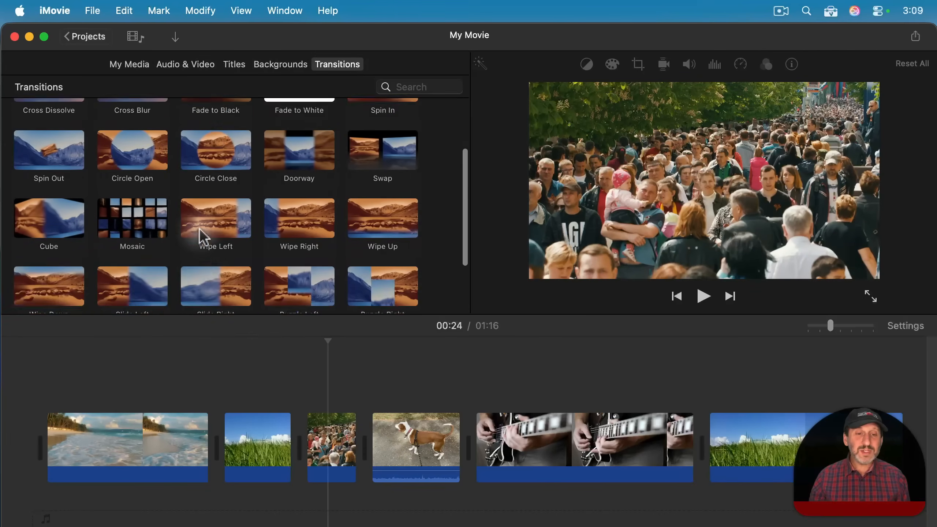
scroll(204, 237, up, 5)
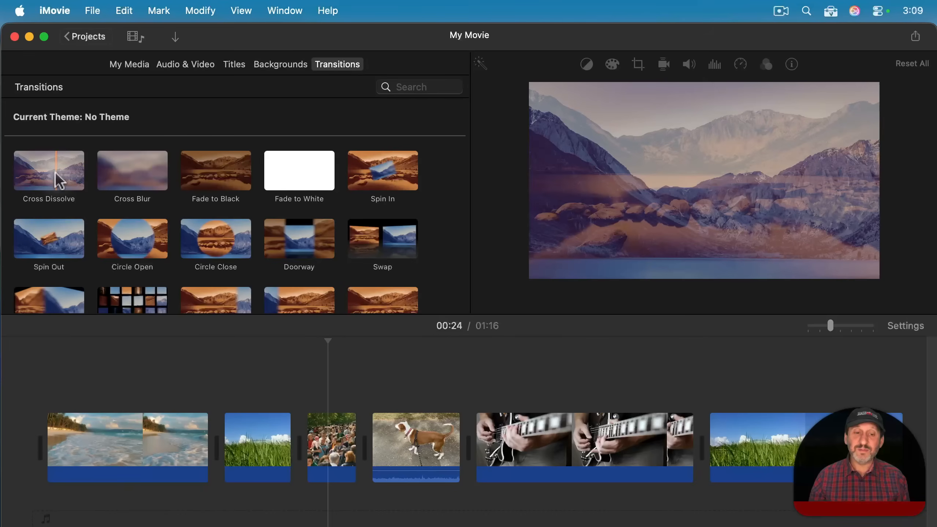
click(37, 170)
mouse_move(38, 168)
mouse_down()
mouse_move(242, 331)
mouse_move(296, 415)
mouse_move(295, 434)
mouse_up()
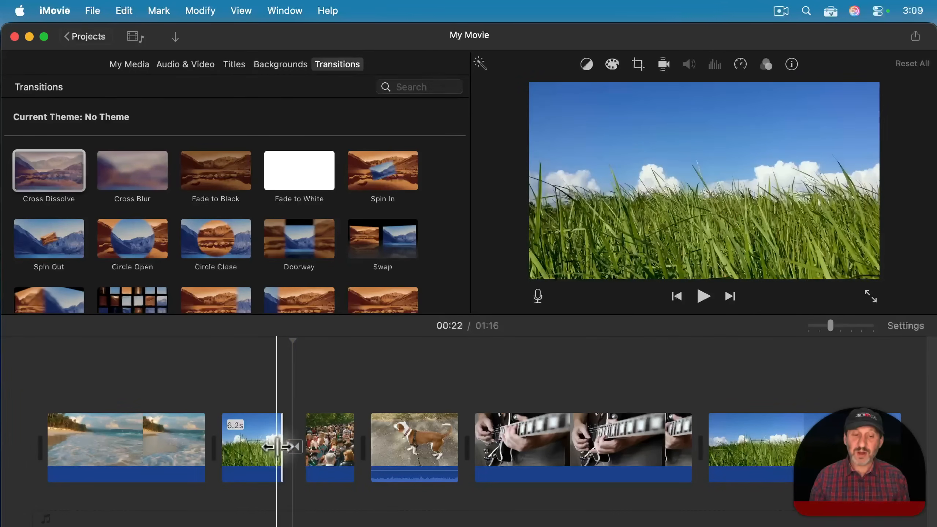
- Play the cross dissolve between the grass and crowd clips and check its duration setting
key(space)
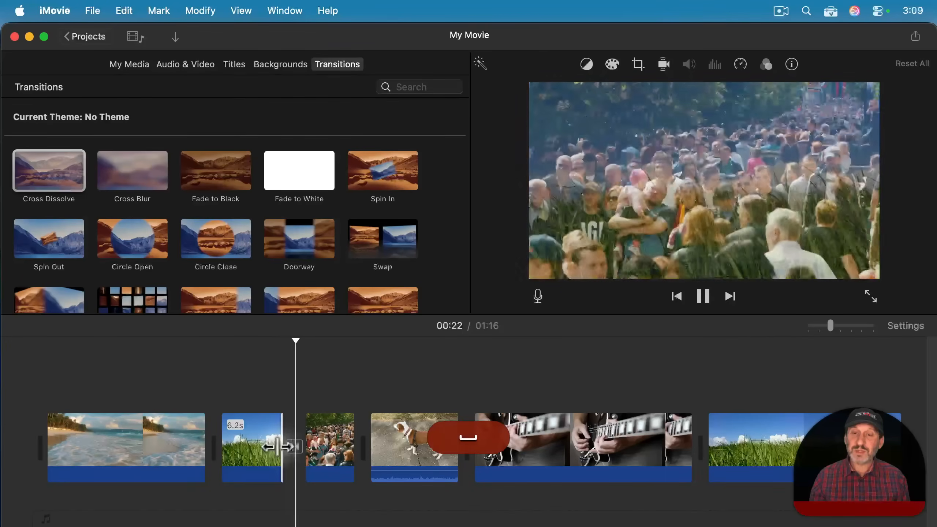
key(space)
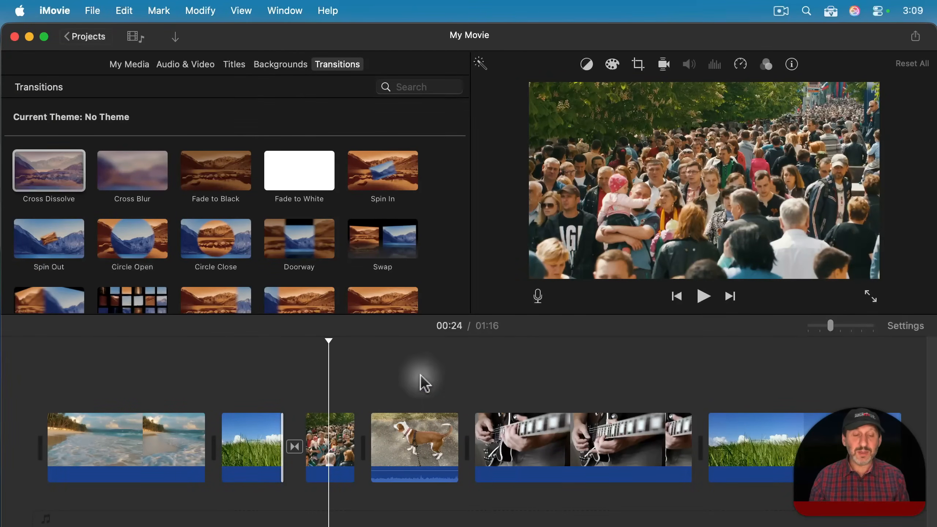
double_click(295, 446)
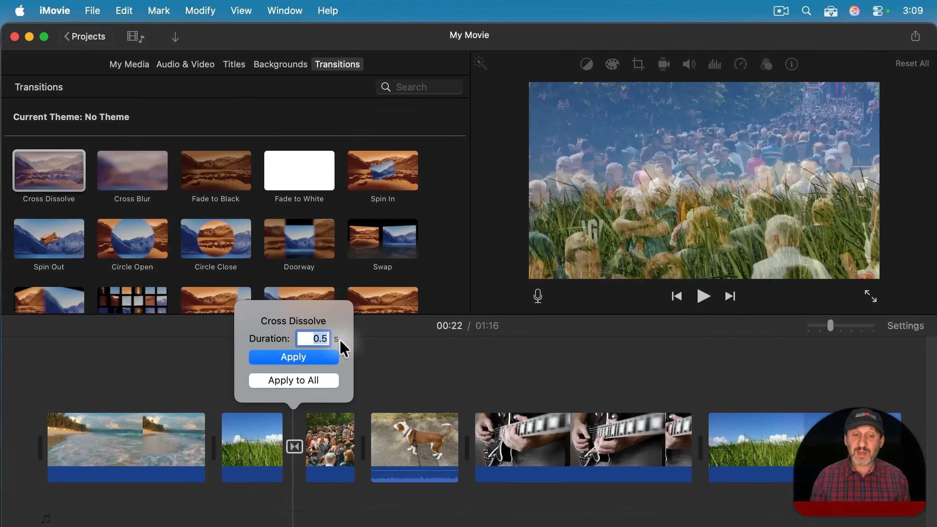
click(379, 363)
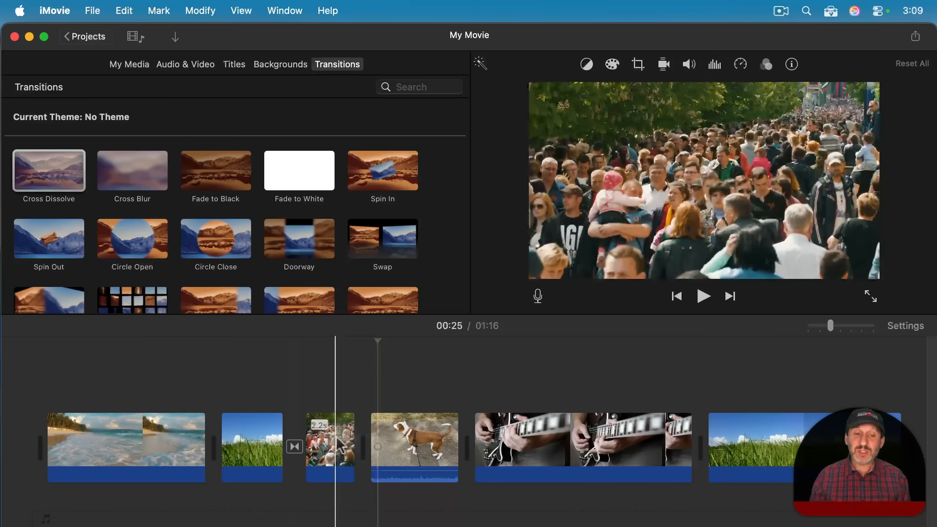
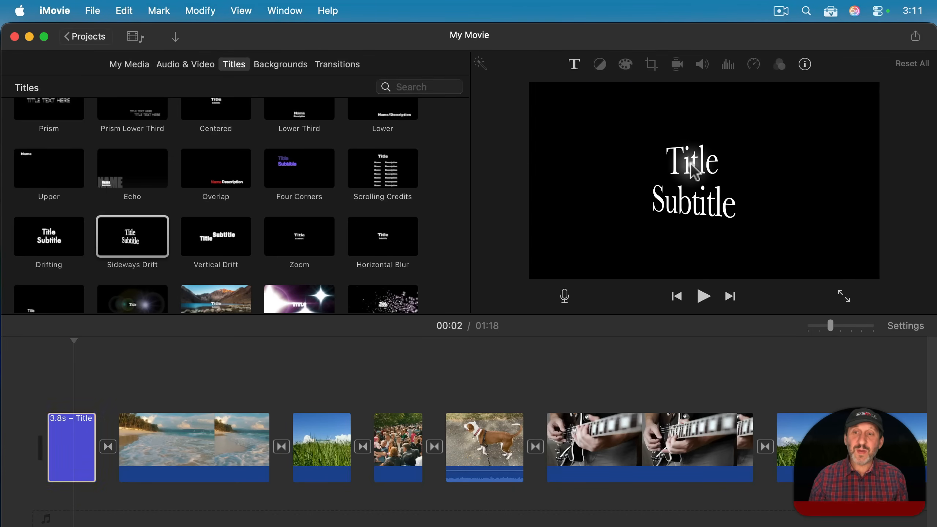
- Replace the opening title's two lines of text with "My" and "Title"
double_click(694, 171)
click(681, 197)
double_click(691, 174)
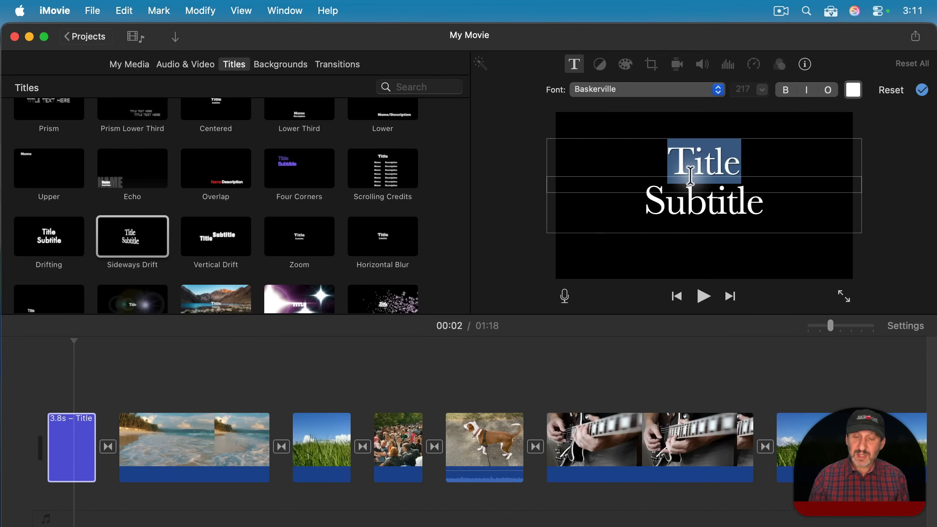
text(My)
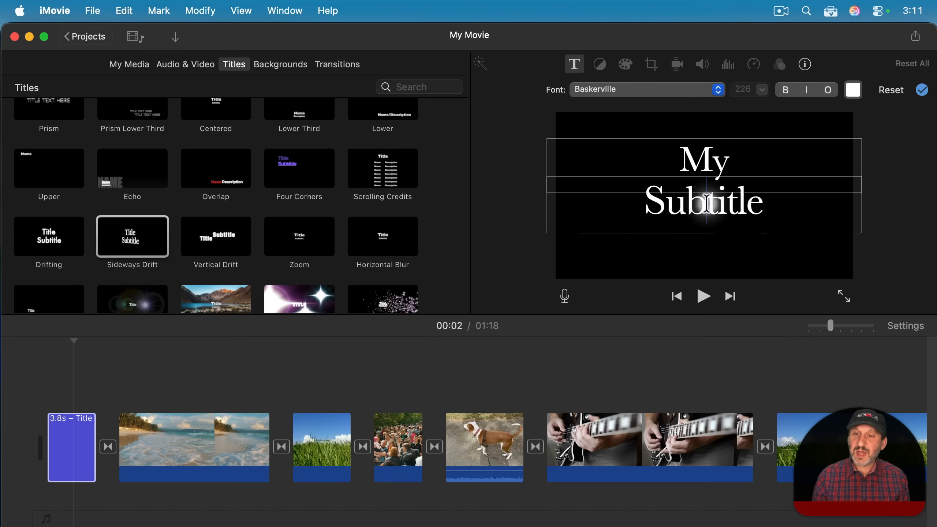
double_click(707, 203)
text(T)
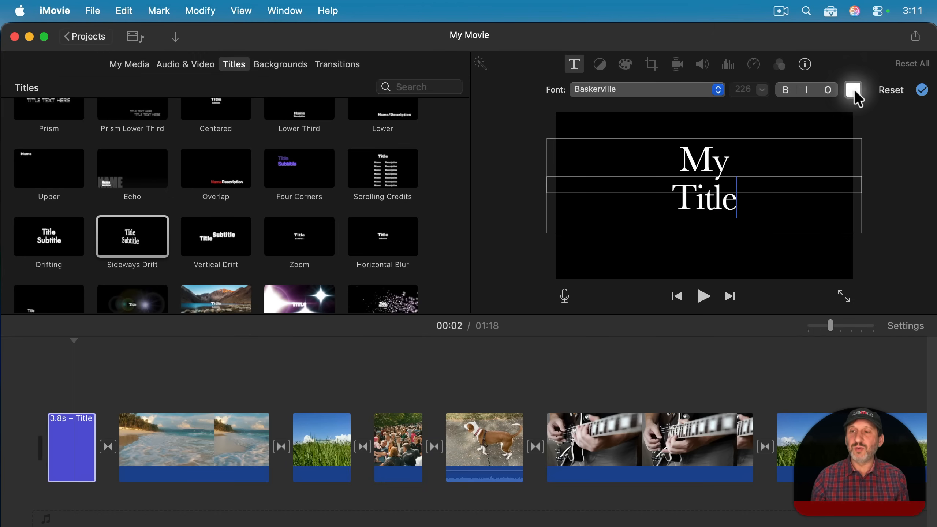
- Play the opening title from the start of the movie into the beach clip
click(47, 384)
key(space)
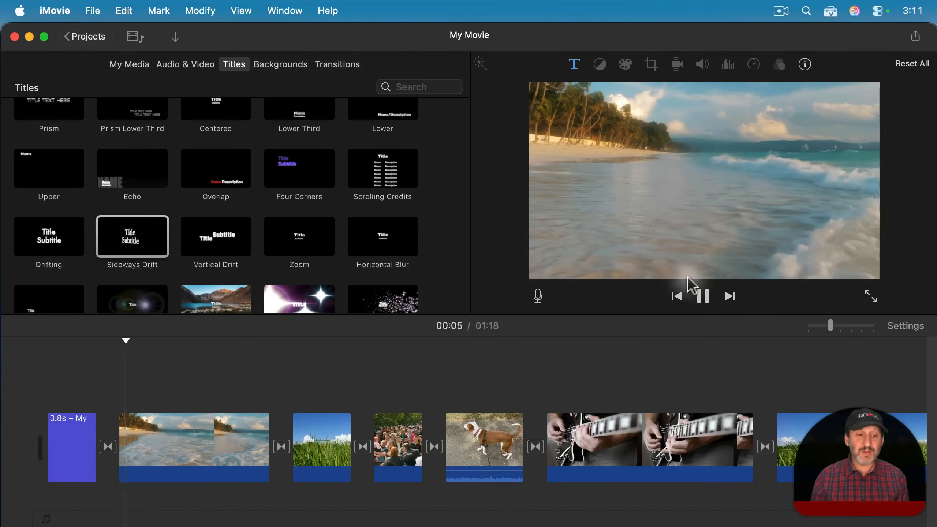
key(space)
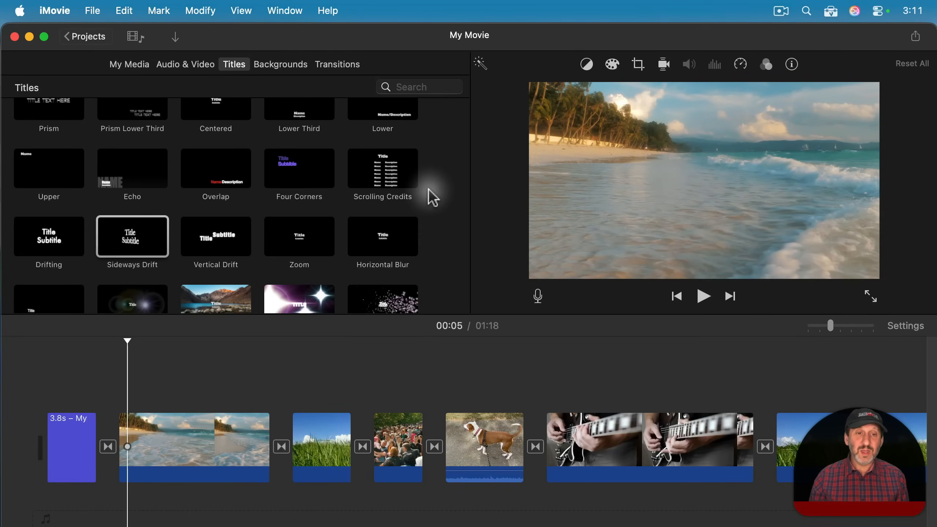
- Add a Lower title above the short grass clip and set its text to "Something"
drag(380, 115, 309, 378)
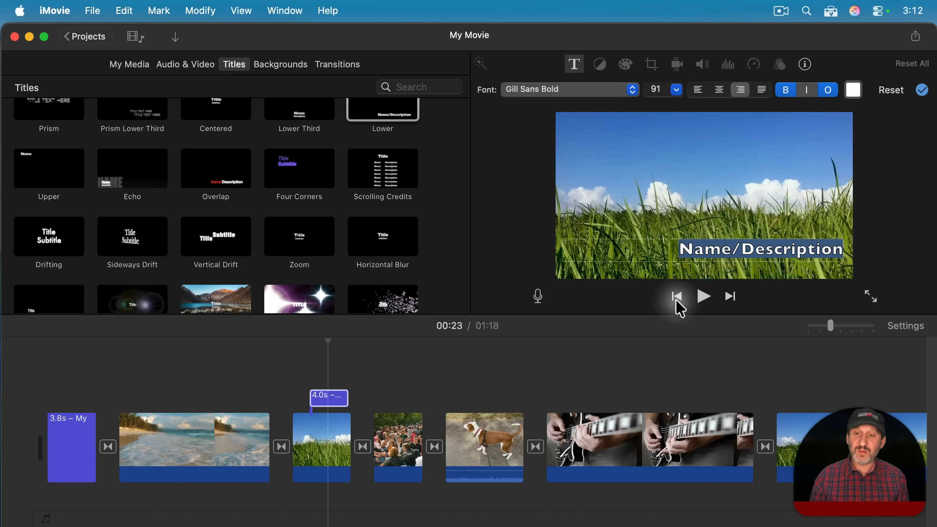
click(704, 252)
key(cmd+a)
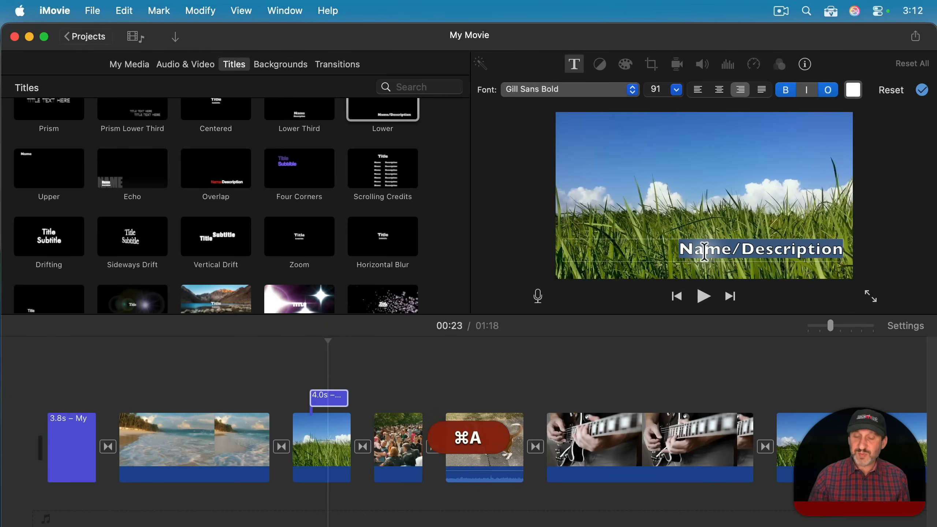
text(Something)
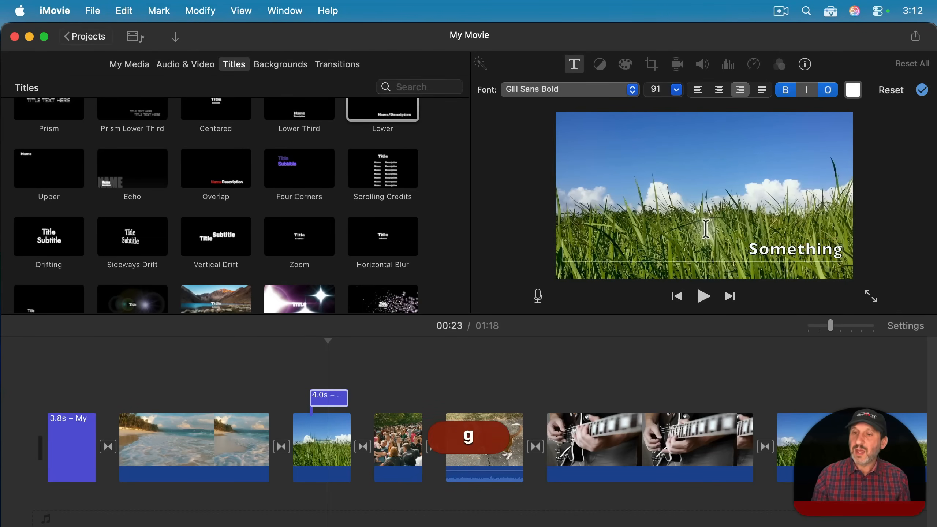
- Center-align the "Something" title text above the short grass clip
click(719, 89)
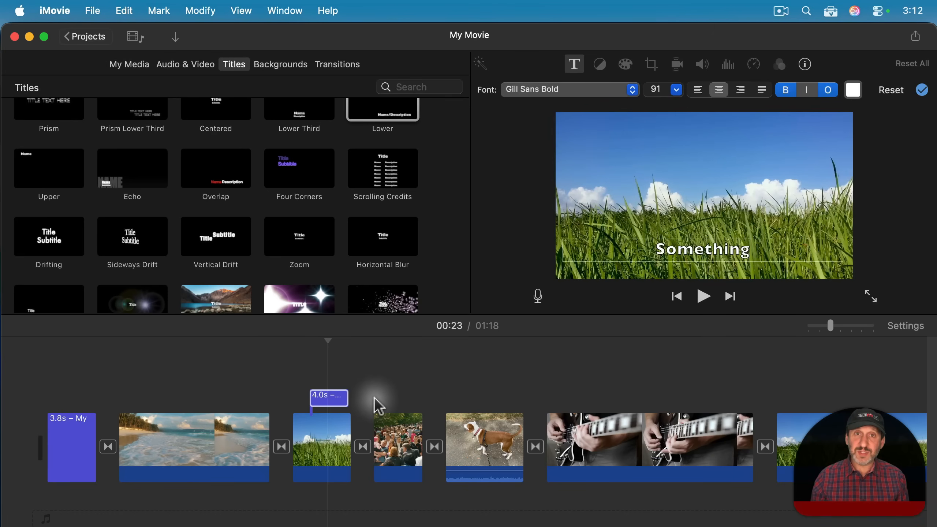
- Insert the Silk-Beige background between the opening title and the beach clip
click(182, 373)
click(291, 69)
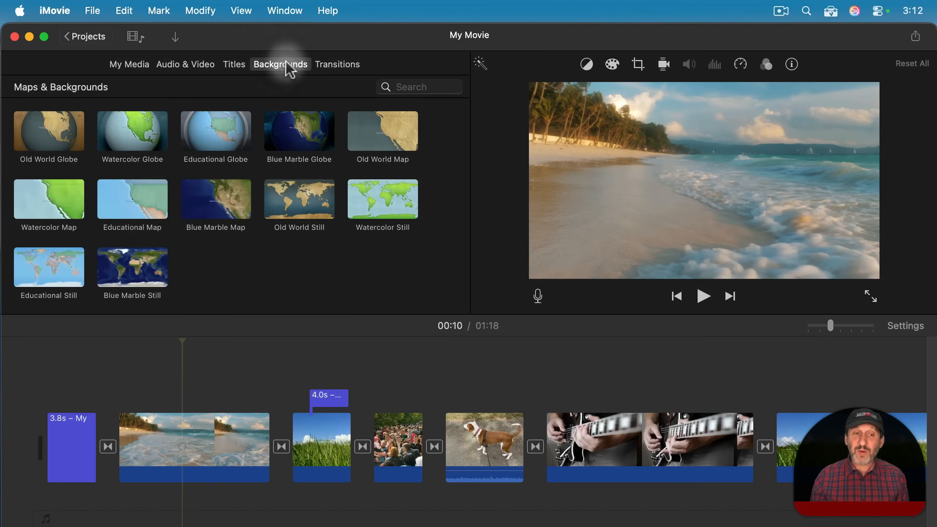
scroll(253, 284, down, 10)
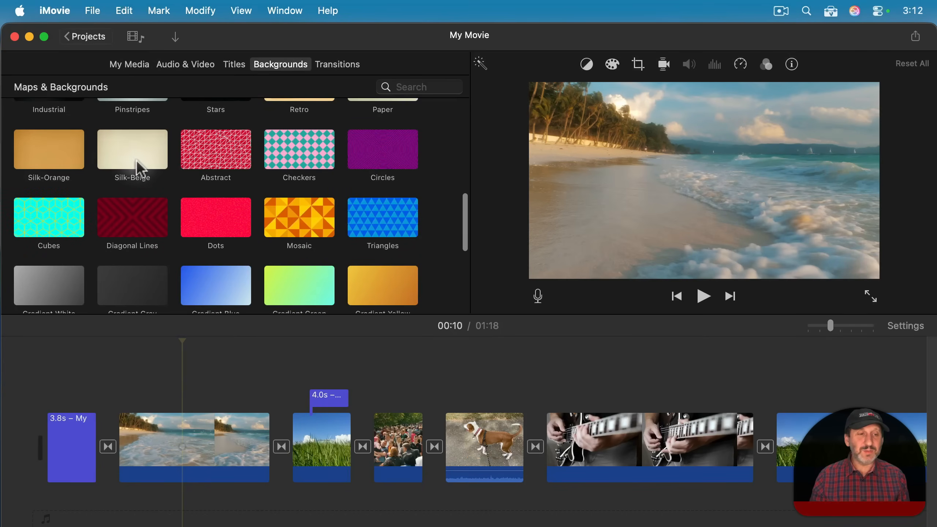
drag(142, 162, 122, 419)
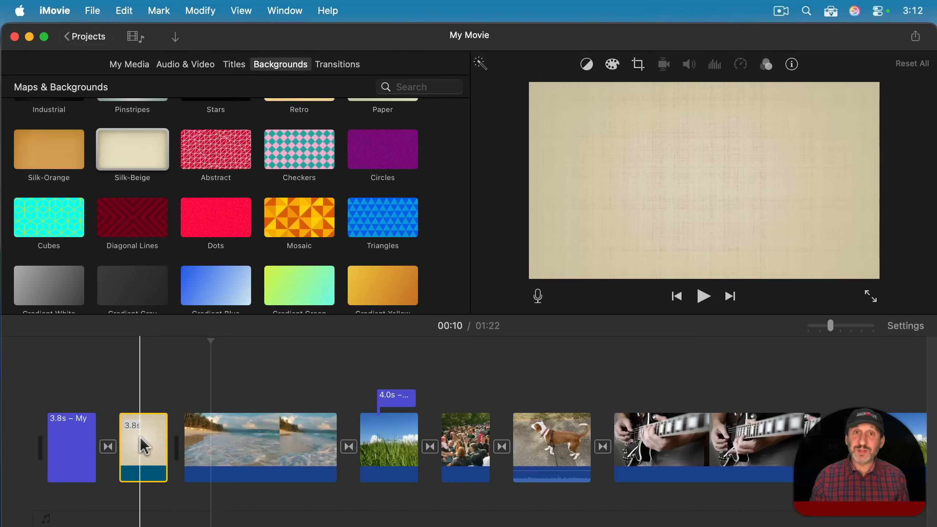
- Move the opening title above the Silk-Beige background and shorten it to 3.8 seconds so both end together
click(70, 443)
drag(69, 443, 80, 400)
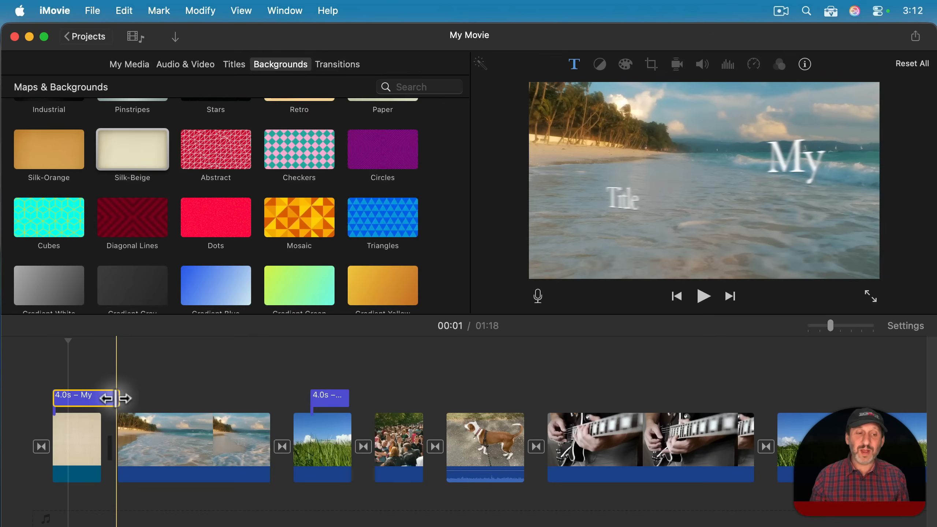
drag(111, 397, 102, 397)
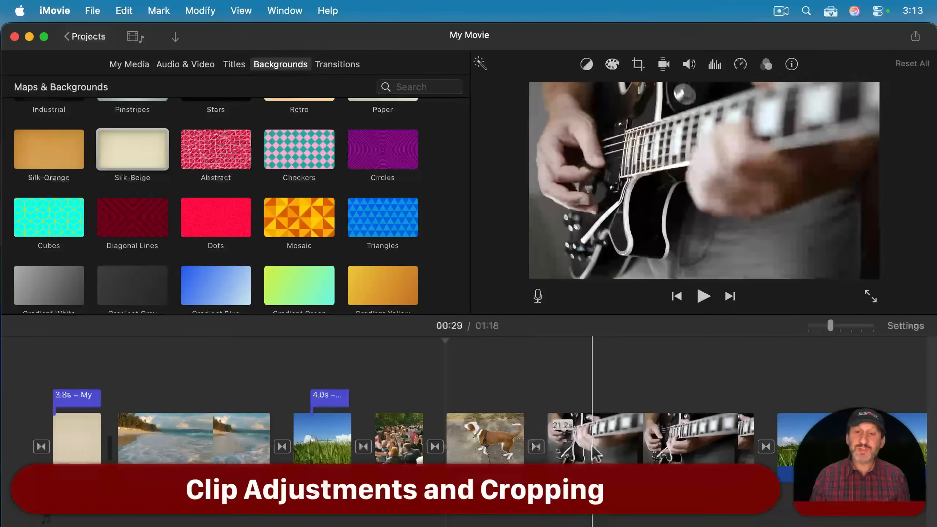
- Try a color saturation adjustment on the guitar clip and return it to about the neutral setting
click(586, 64)
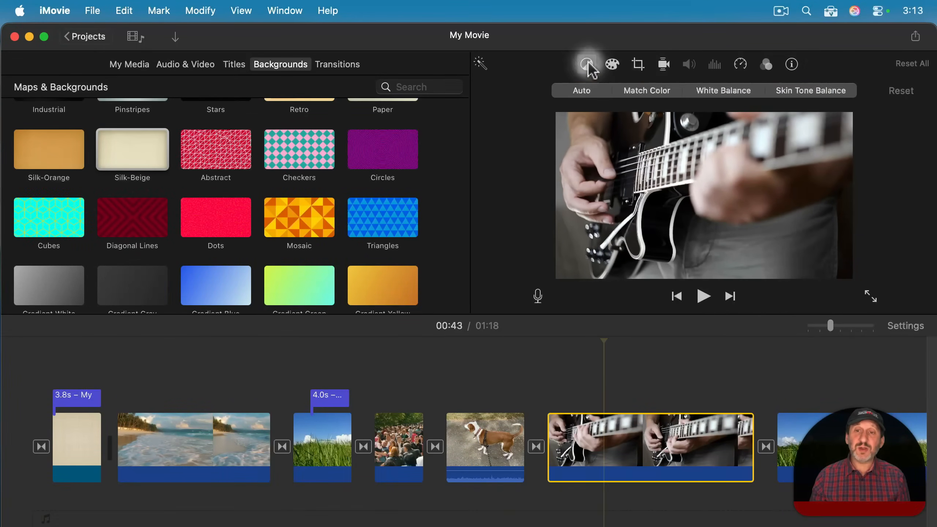
click(609, 66)
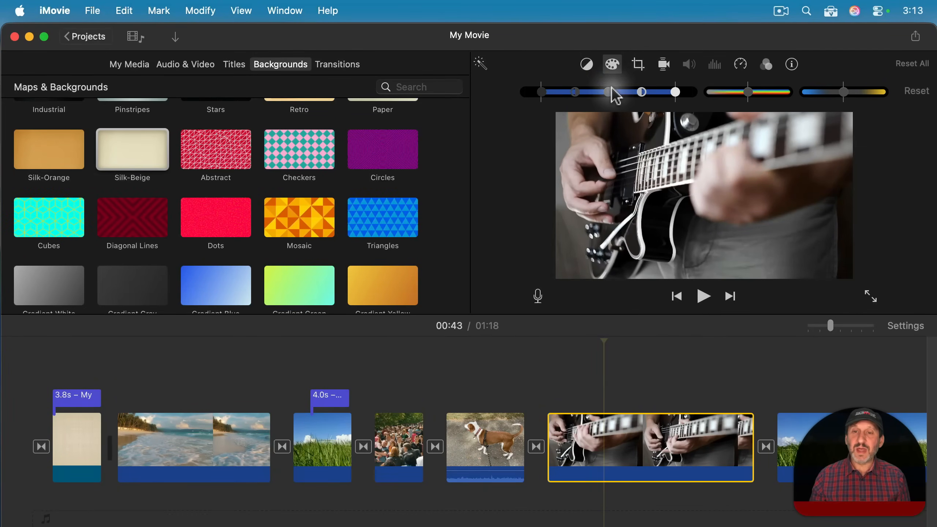
mouse_move(751, 91)
mouse_down()
mouse_move(795, 93)
mouse_move(744, 92)
mouse_up()
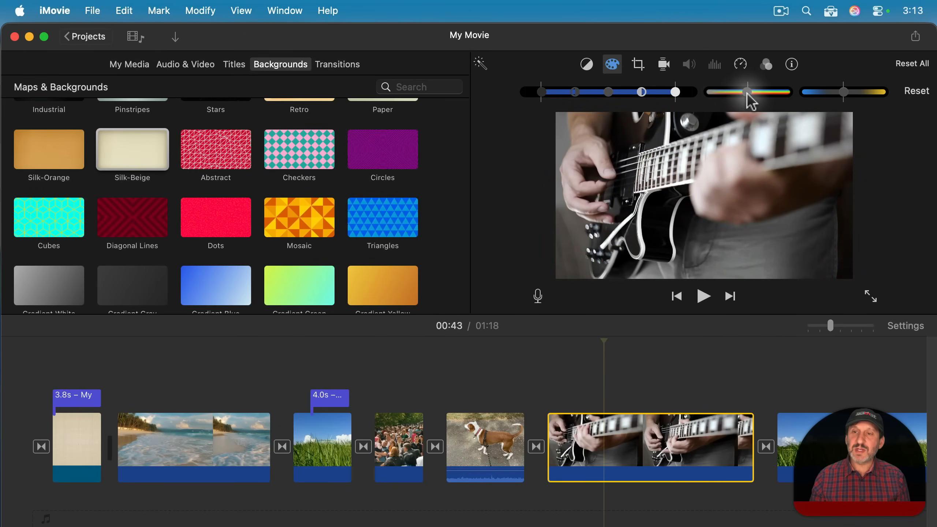
- Crop the guitar clip with Crop to Fill, framing the guitar neck and both hands, and apply it
click(639, 65)
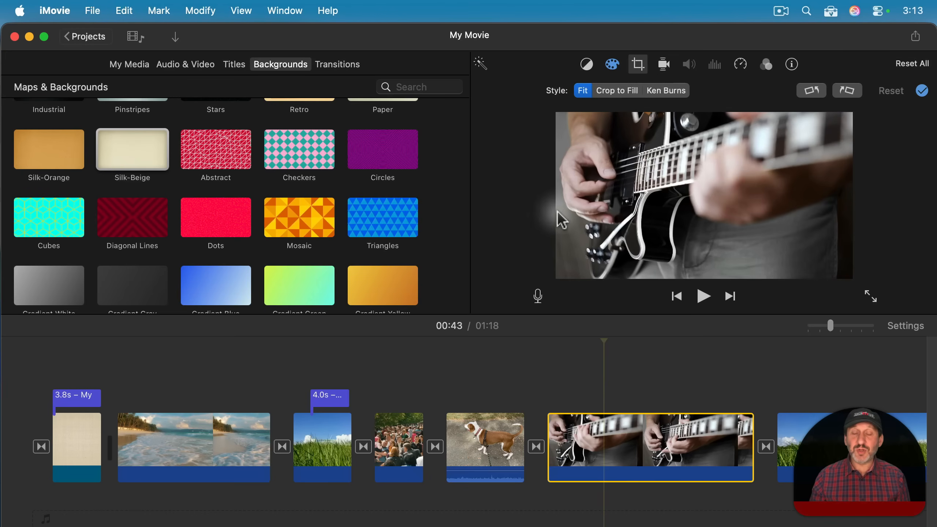
click(620, 91)
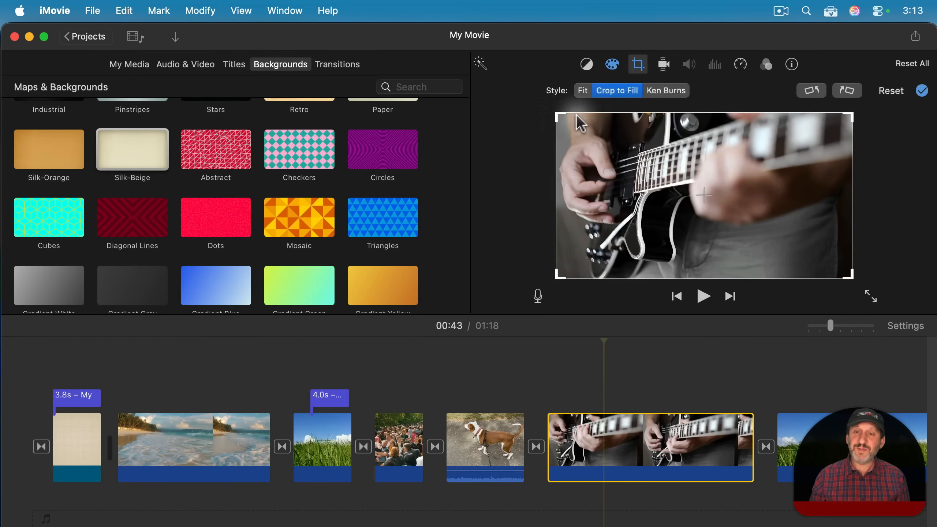
drag(560, 117, 641, 162)
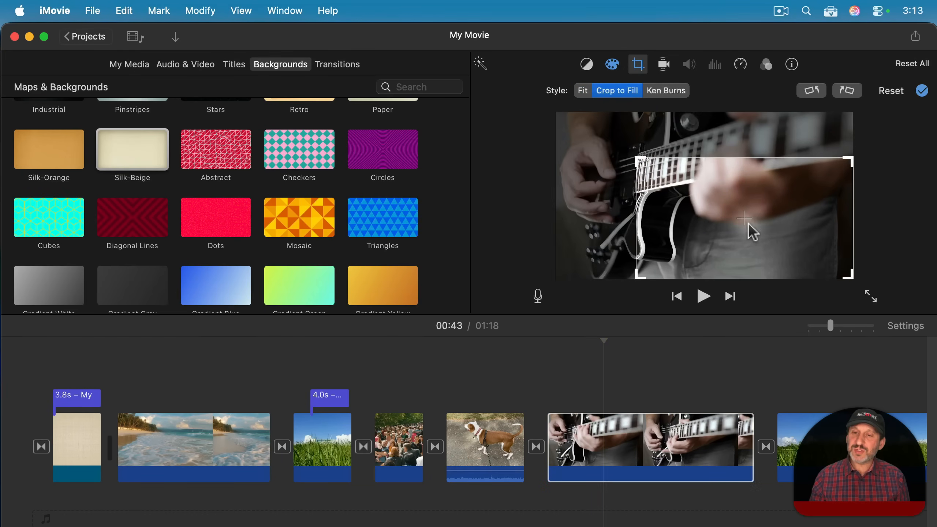
drag(749, 223, 704, 192)
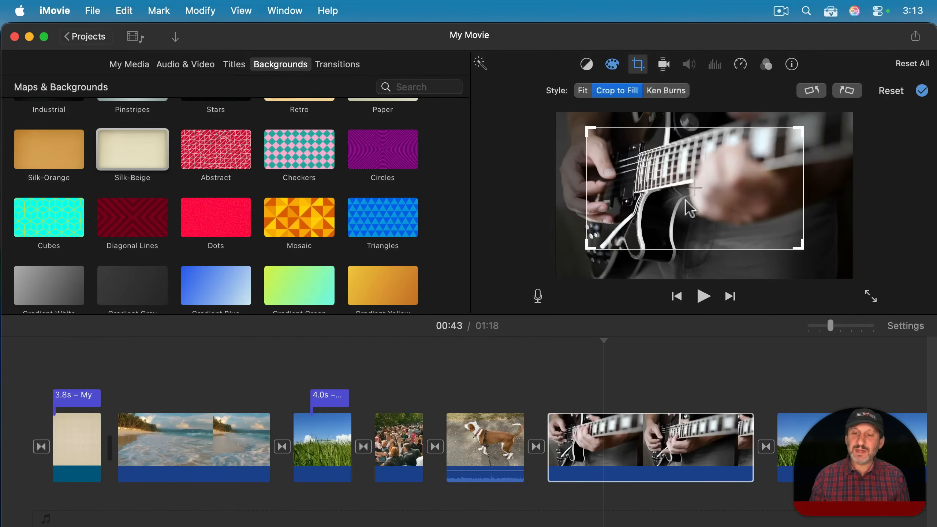
click(924, 92)
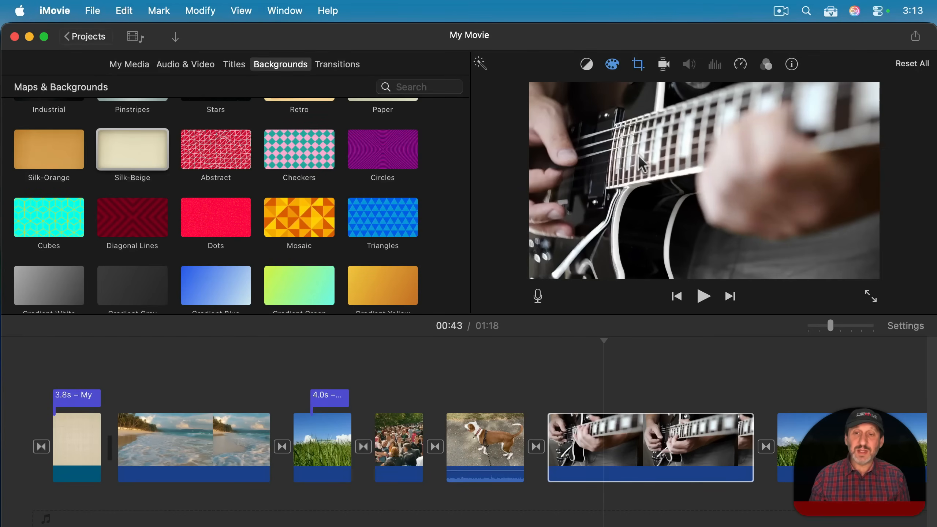
- Widen the guitar clip's crop frame and set its crop style back to Fit
click(641, 67)
drag(591, 129, 562, 116)
click(581, 92)
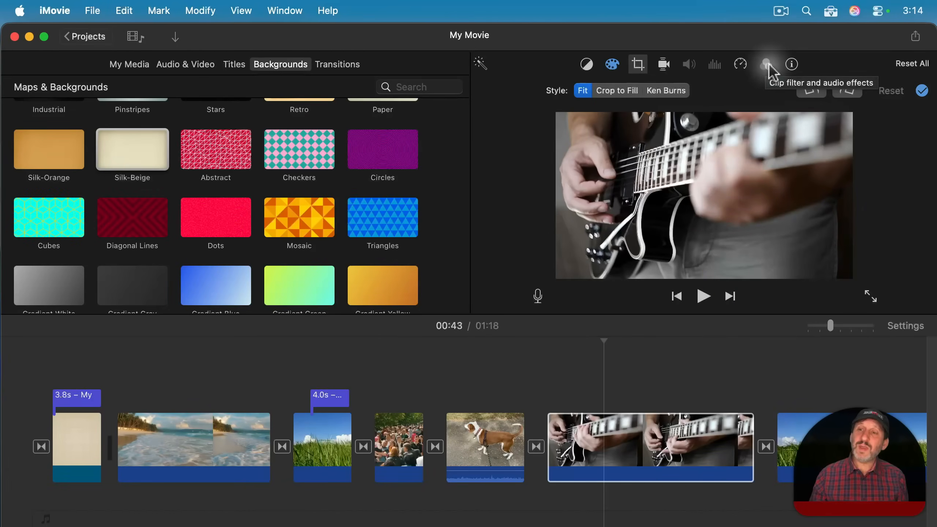
- Look through the clip filters available for the guitar clip
click(767, 64)
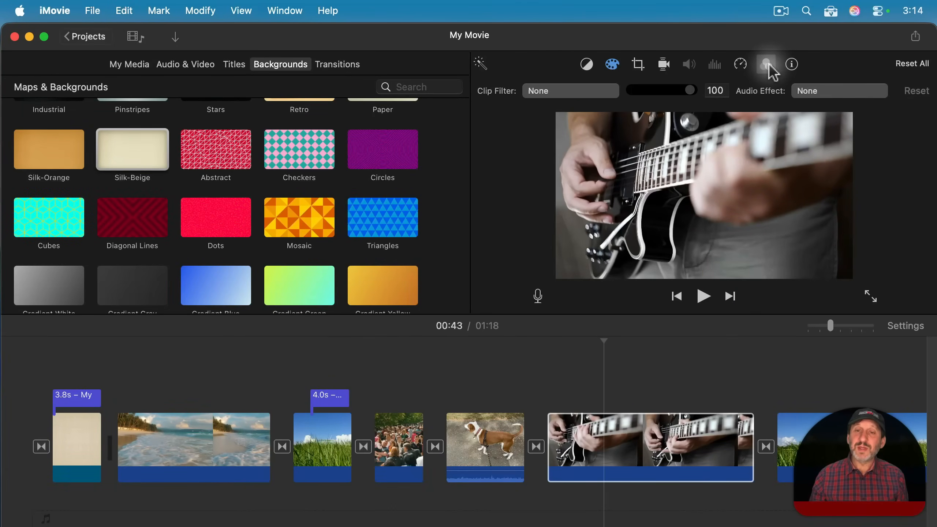
click(560, 88)
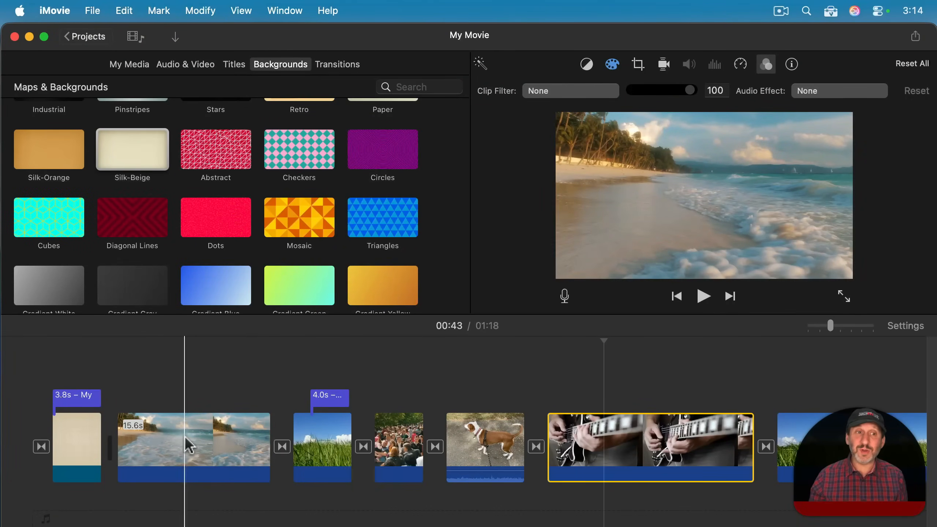
- Import landscape.jpeg and mountain.jpeg from the Finder Examples folder into the Clips event
click(122, 64)
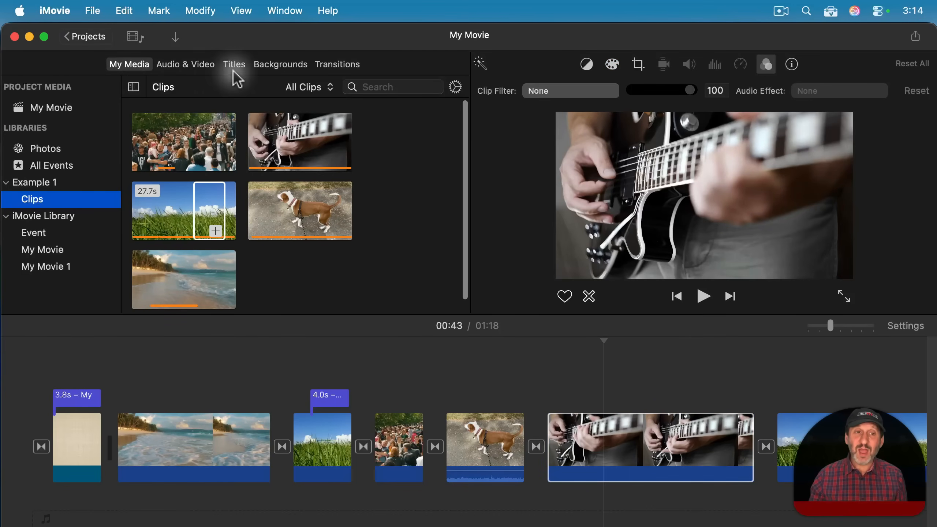
drag(218, 41, 409, 39)
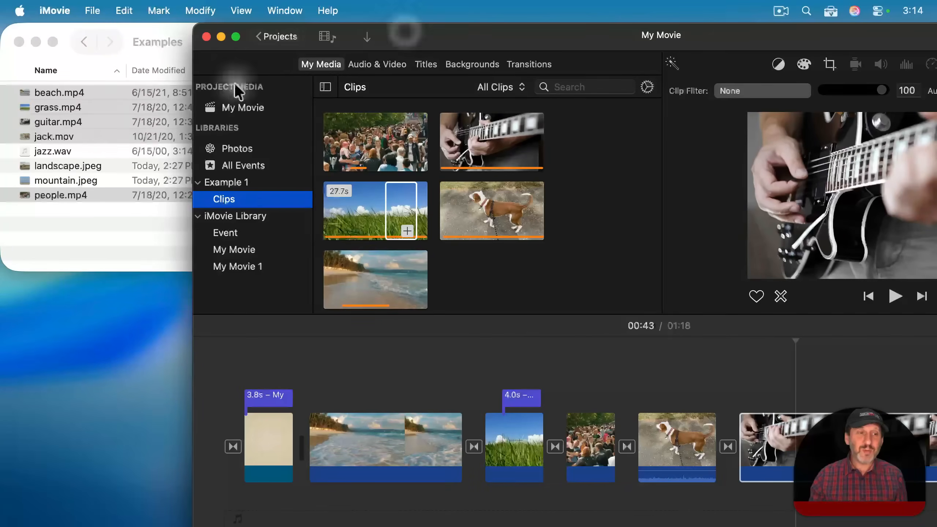
click(78, 162)
click(63, 166)
shift+click(58, 181)
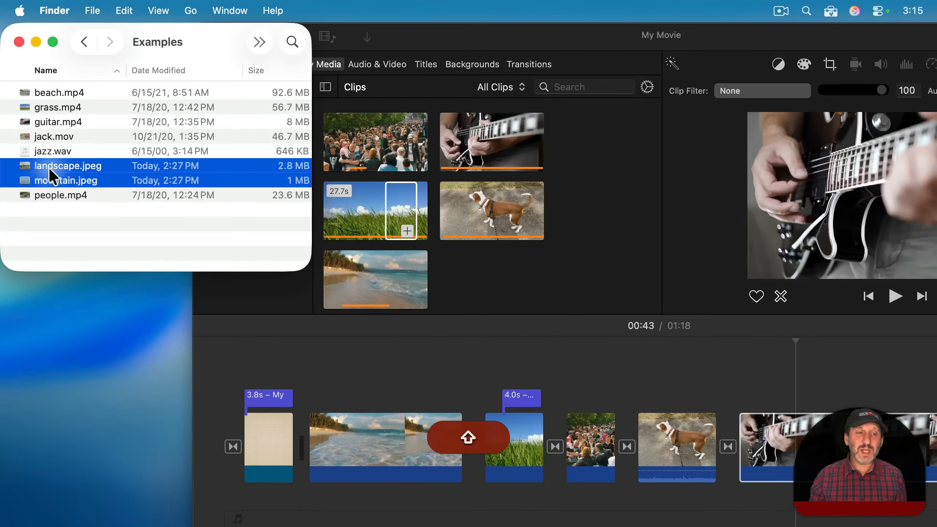
drag(515, 172, 505, 268)
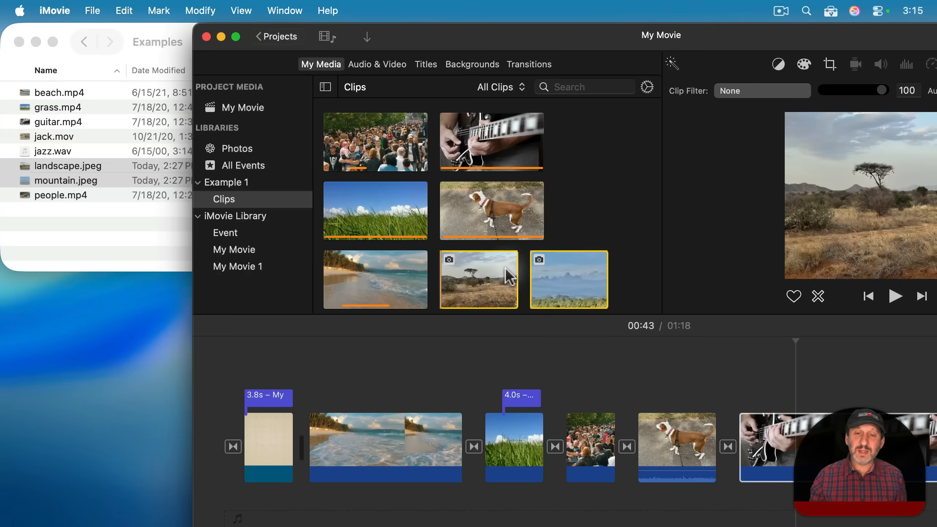
drag(506, 50, 341, 34)
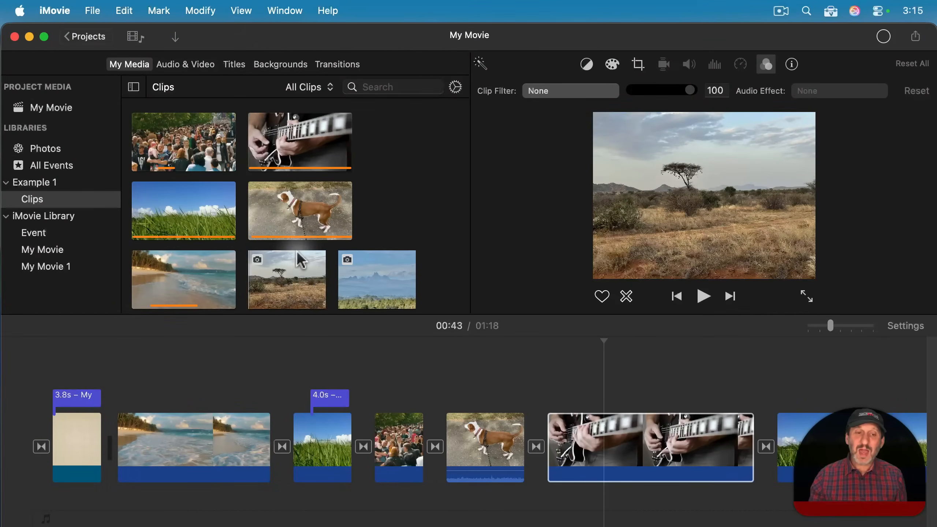
- Insert the landscape photo between the crowd and dog clips and extend its duration to 20.5 seconds
drag(291, 281, 447, 430)
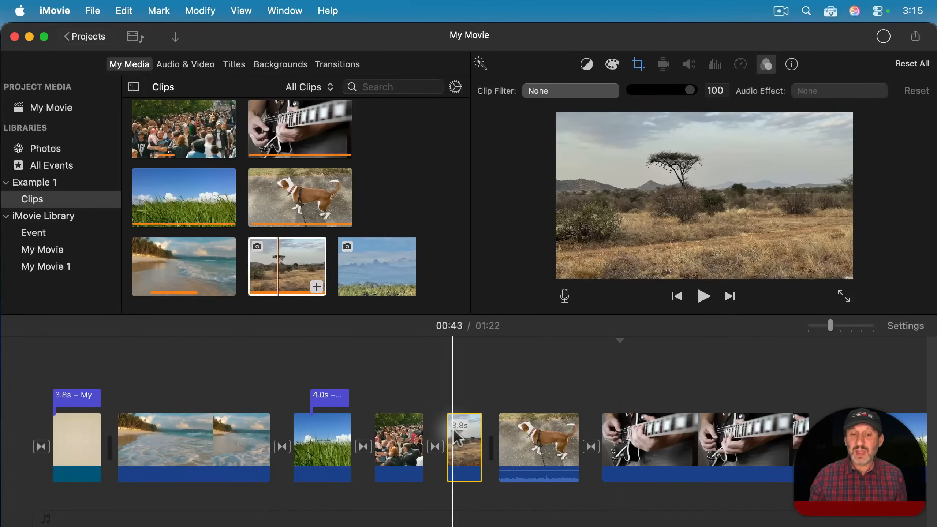
drag(482, 445, 605, 445)
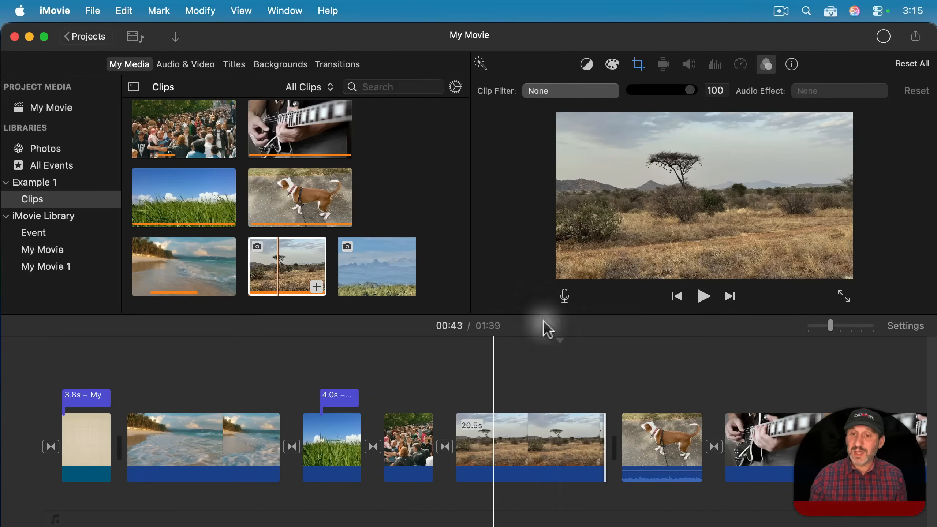
- Try a tighter Crop to Fill frame around the landscape photo's tree and compare it with the Fit style
click(504, 436)
click(640, 65)
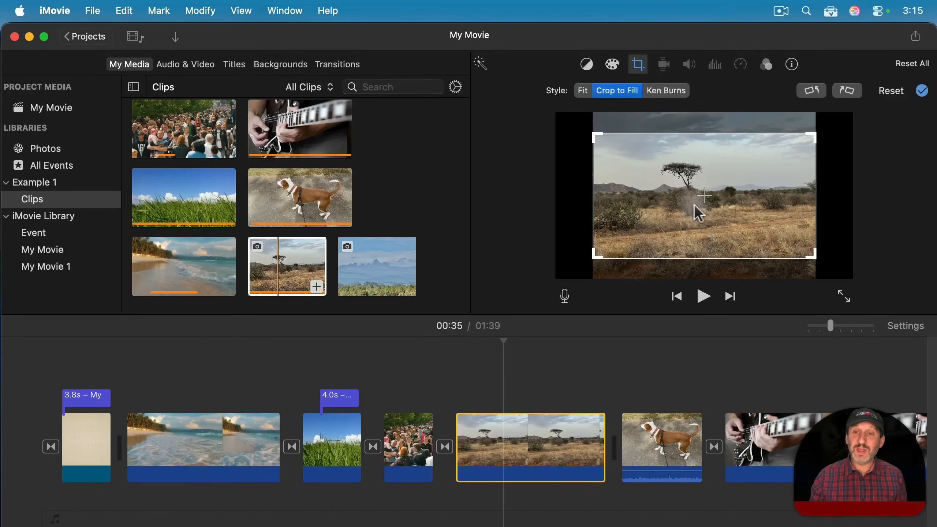
drag(698, 214, 691, 177)
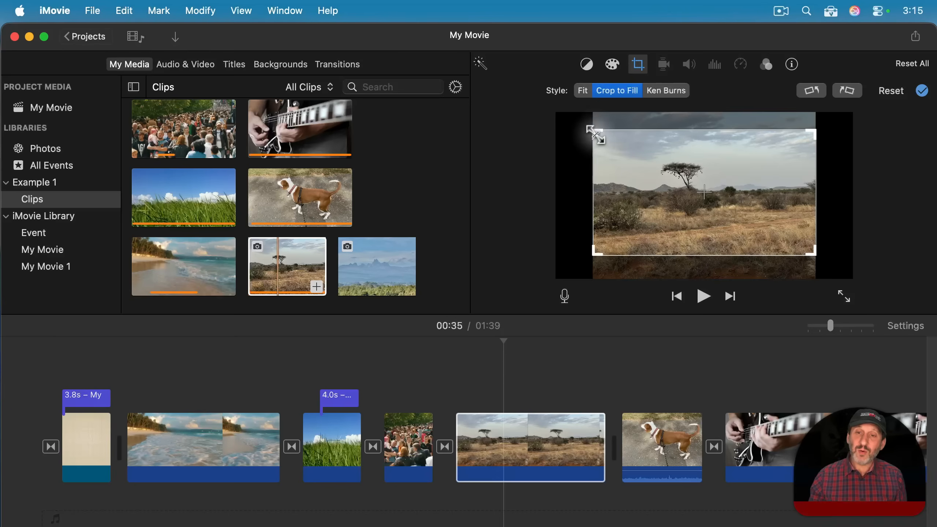
drag(596, 135, 634, 144)
drag(717, 224, 692, 205)
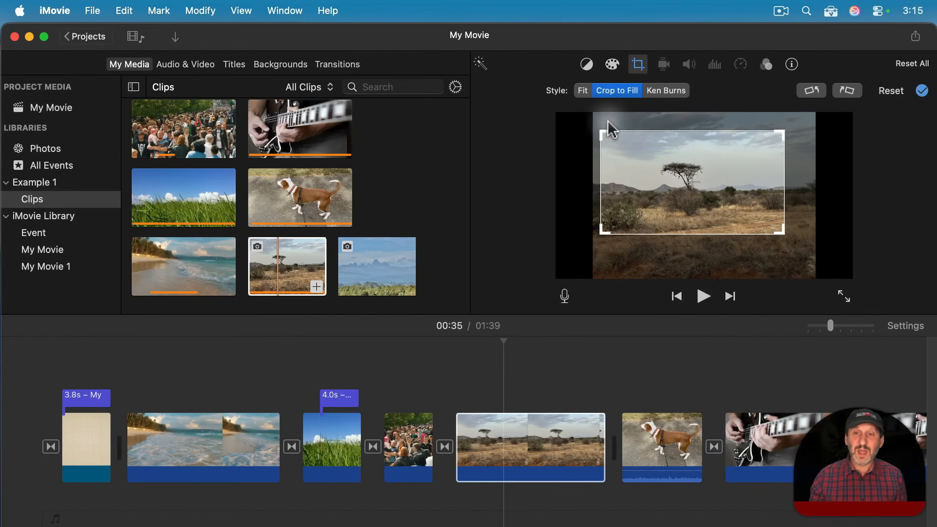
click(583, 91)
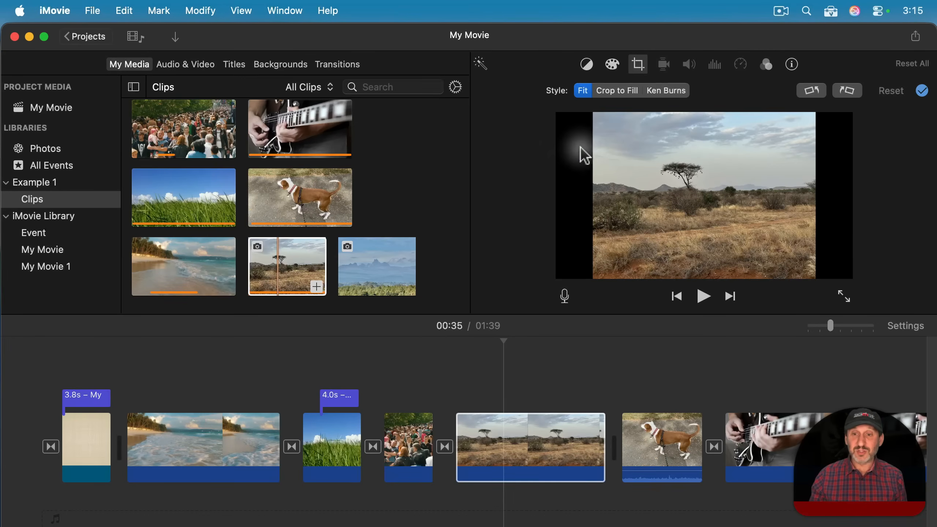
click(613, 91)
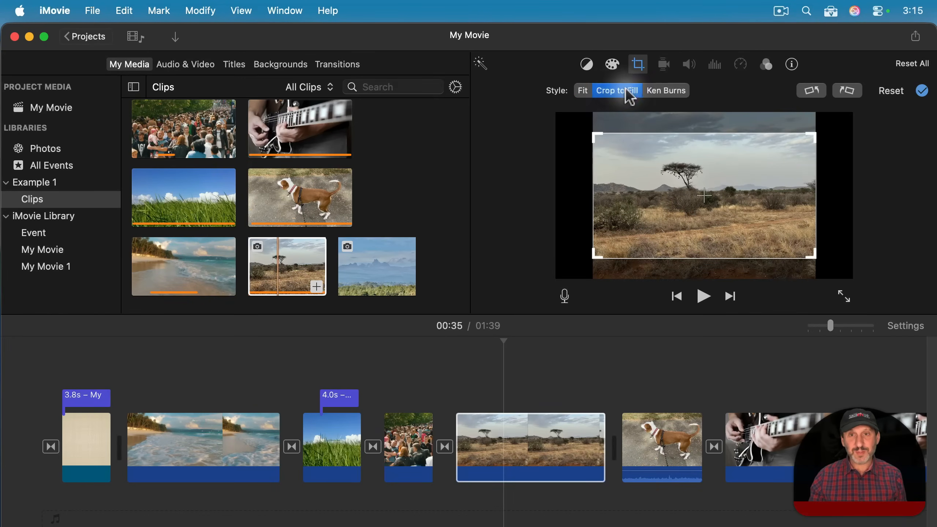
- Apply a Ken Burns effect to the landscape photo, moving from a small upper-left start frame to a larger lower end frame, and play it
click(668, 90)
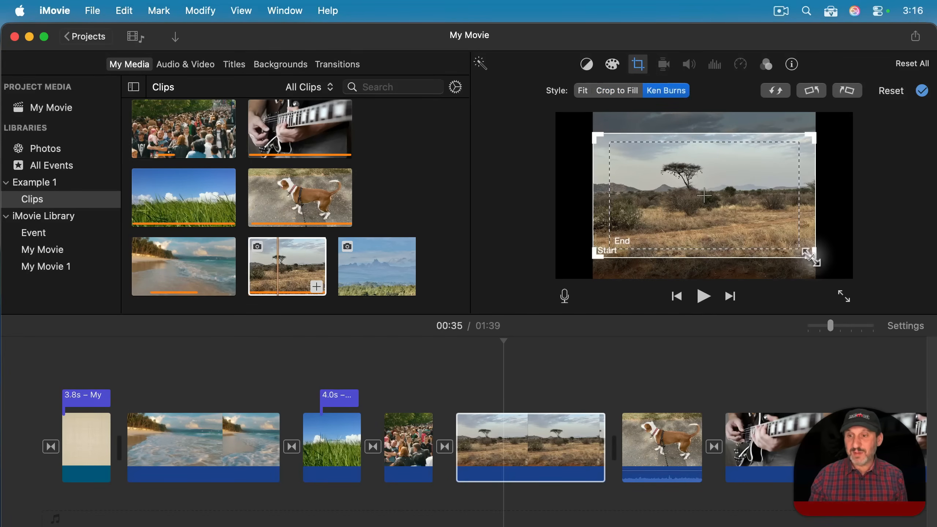
drag(811, 257, 731, 241)
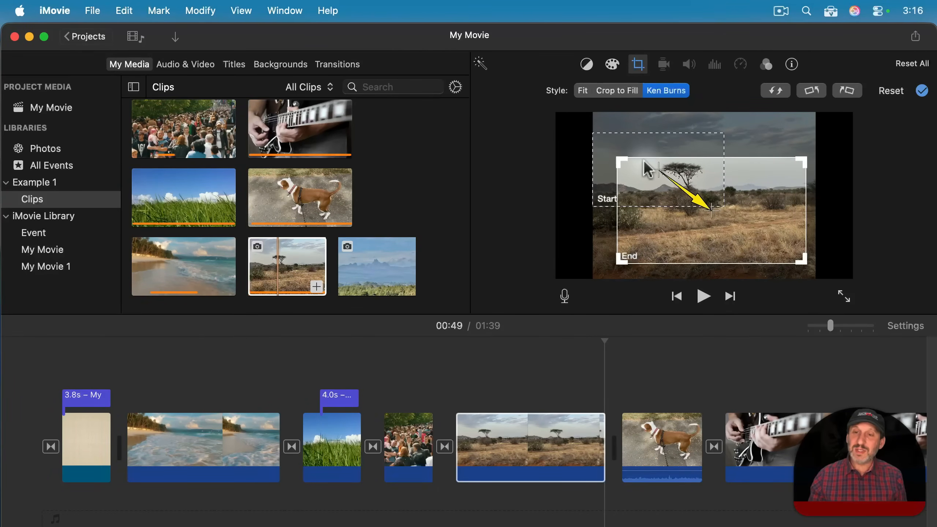
click(923, 92)
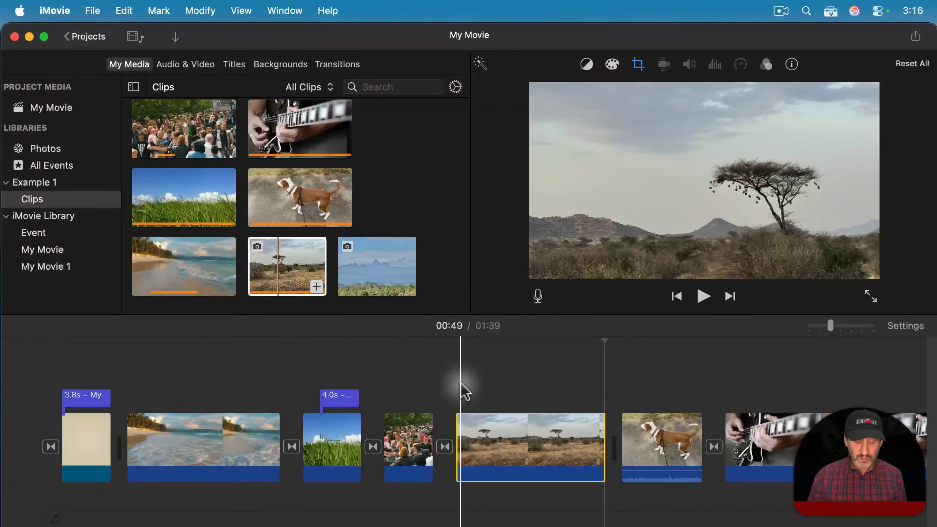
key(space)
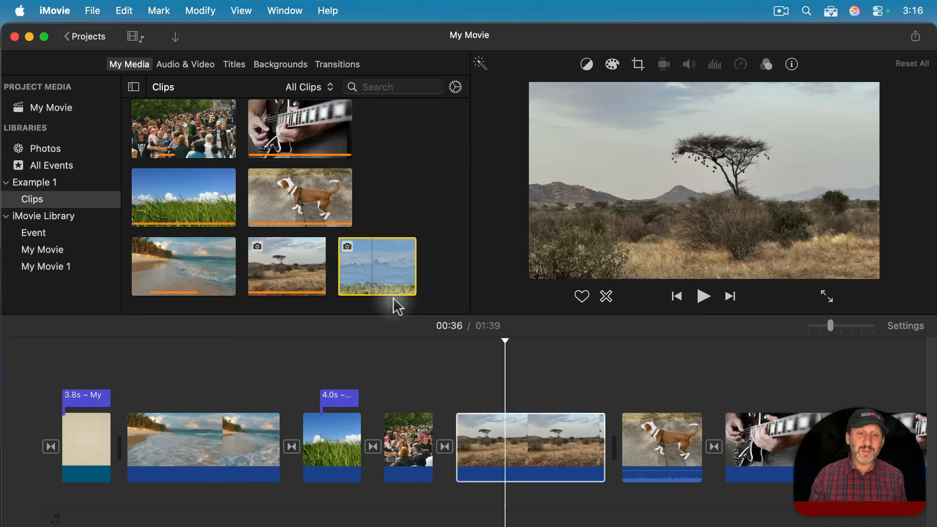
- Insert the mountain photo between the beige background and the beach clip, and move the opening title above the photo
key(super+z)
drag(384, 277, 120, 428)
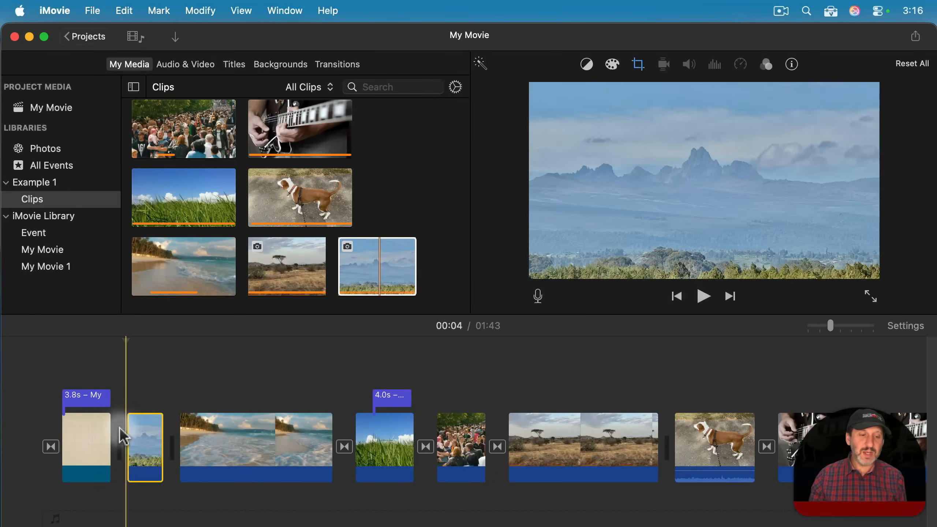
click(85, 402)
drag(84, 399, 147, 405)
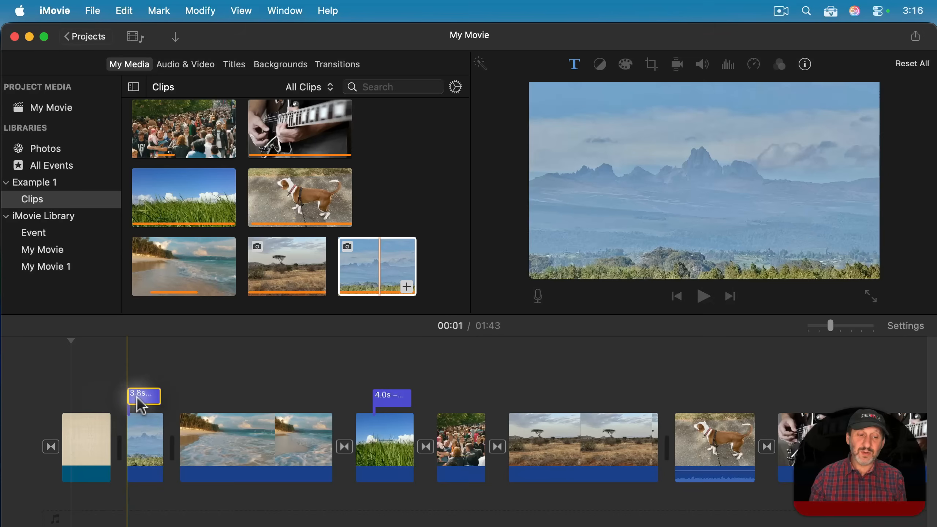
- Delete the beige background clip and align the opening title with the start of the mountain photo
click(93, 442)
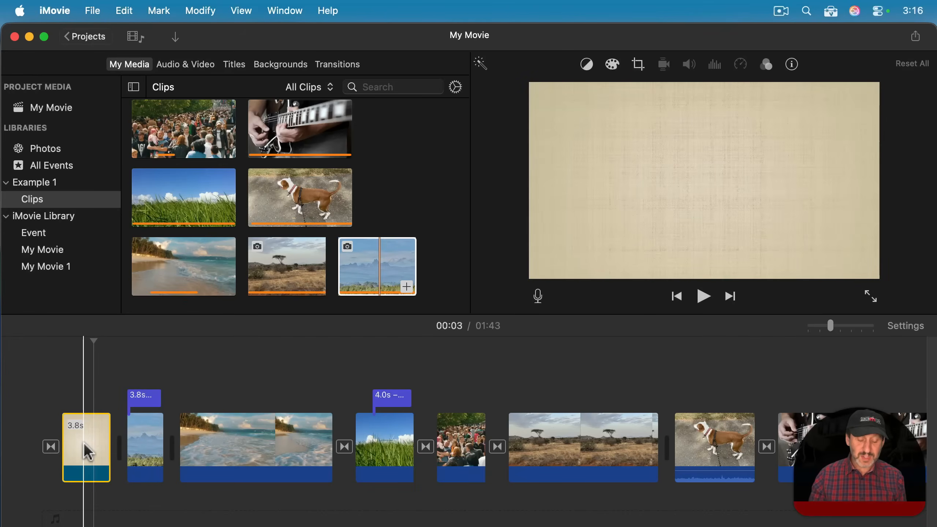
key(BackSpace)
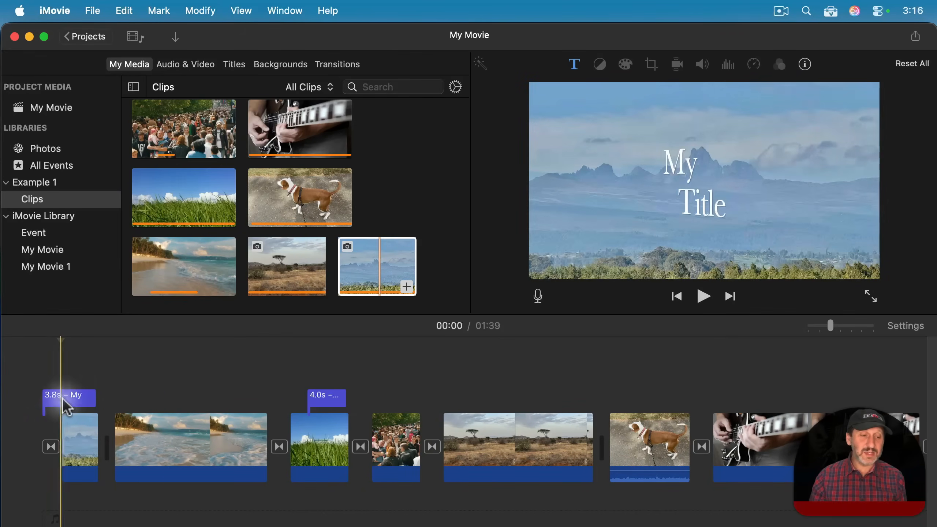
drag(70, 397, 91, 398)
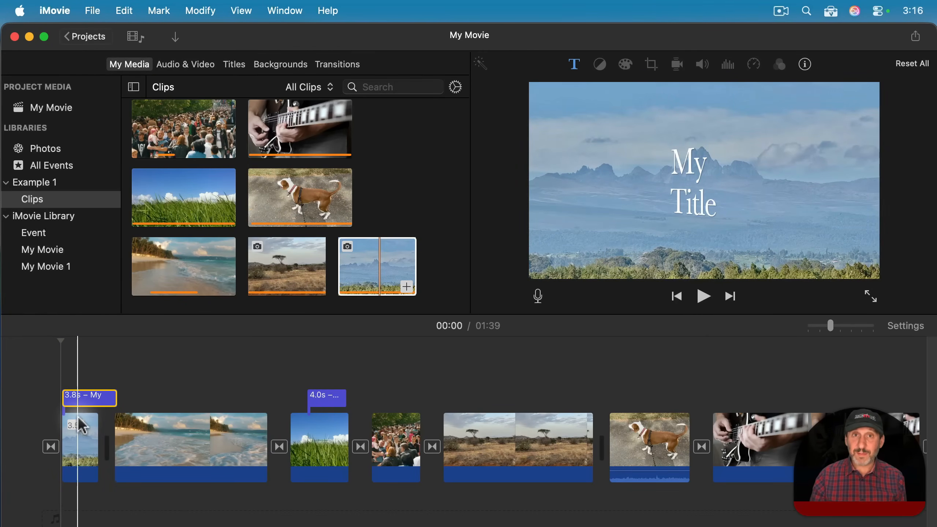
- Add an audio fade-out to the end of the dog clip, spanning about half its length
click(642, 443)
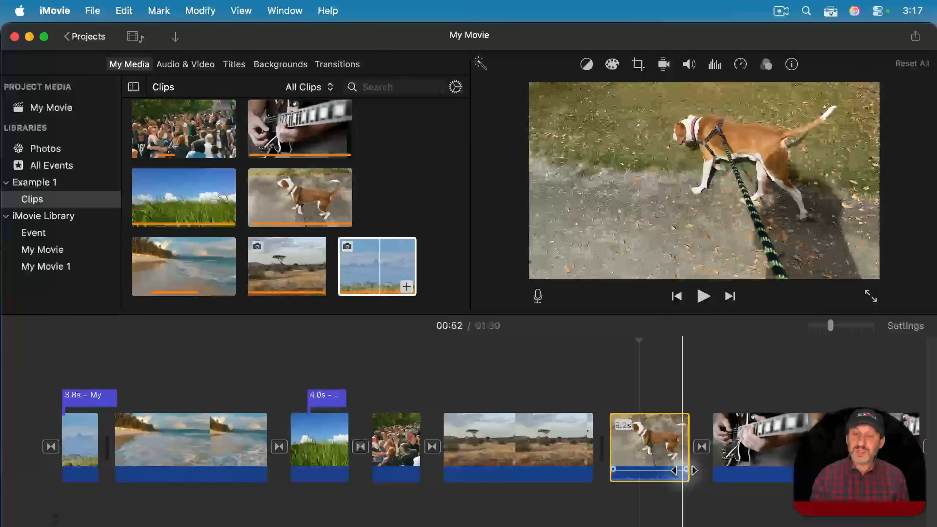
drag(685, 470, 645, 470)
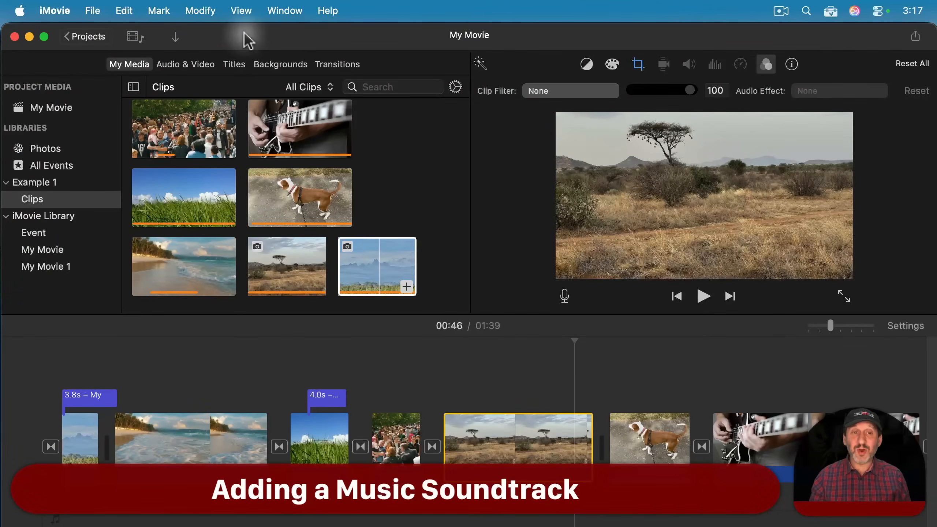
- Import jazz.wav from the Examples folder in Finder into the Clips event, restoring the iMovie window's position
drag(246, 39, 429, 37)
click(47, 152)
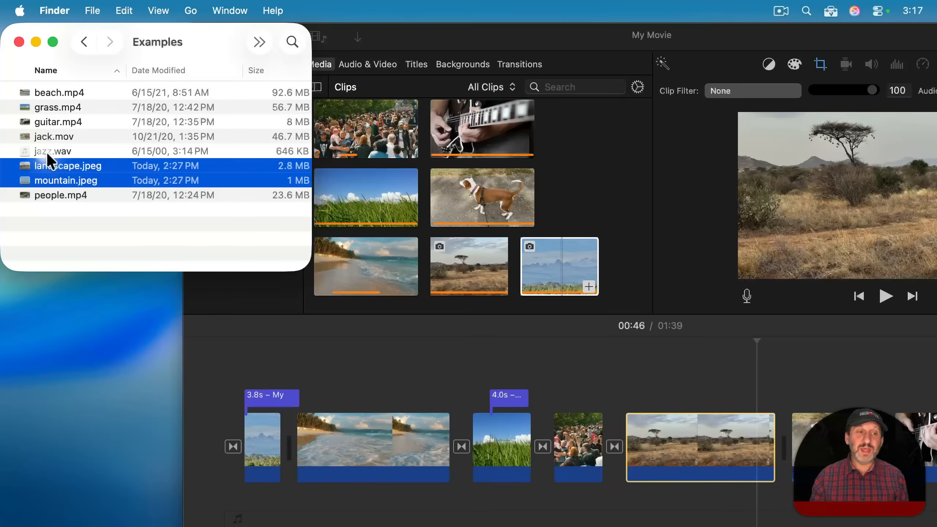
drag(37, 149, 646, 128)
click(647, 128)
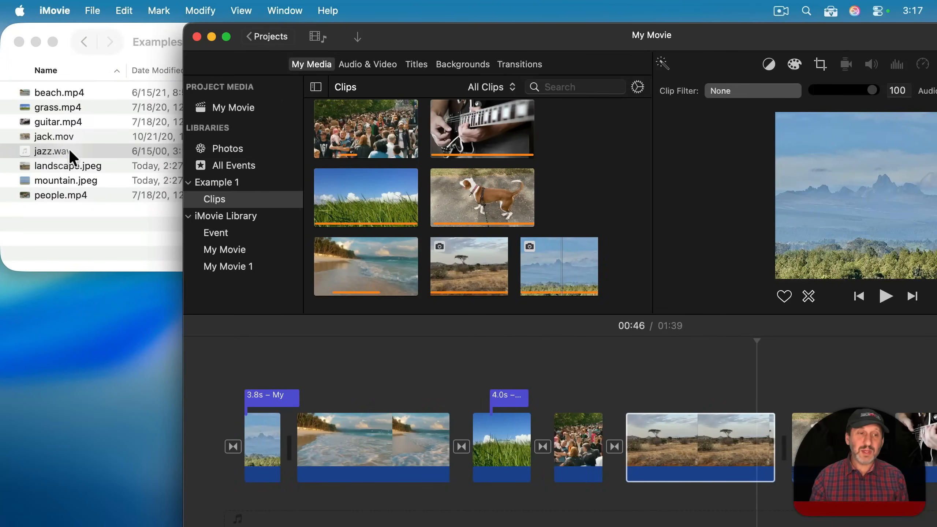
drag(574, 204, 592, 218)
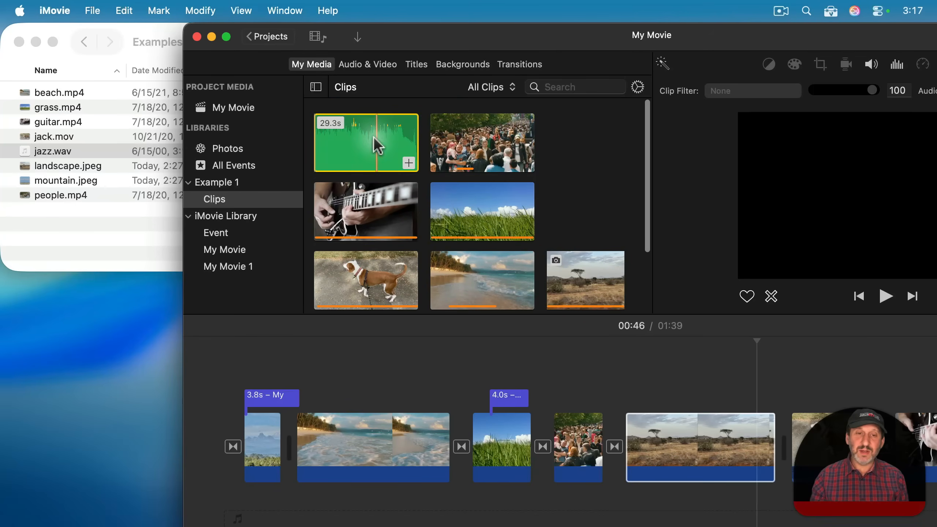
drag(757, 26, 561, 17)
- Add the jazz audio clip below the video clips, starting partway through the beach clip
drag(218, 148, 122, 464)
drag(216, 480, 267, 472)
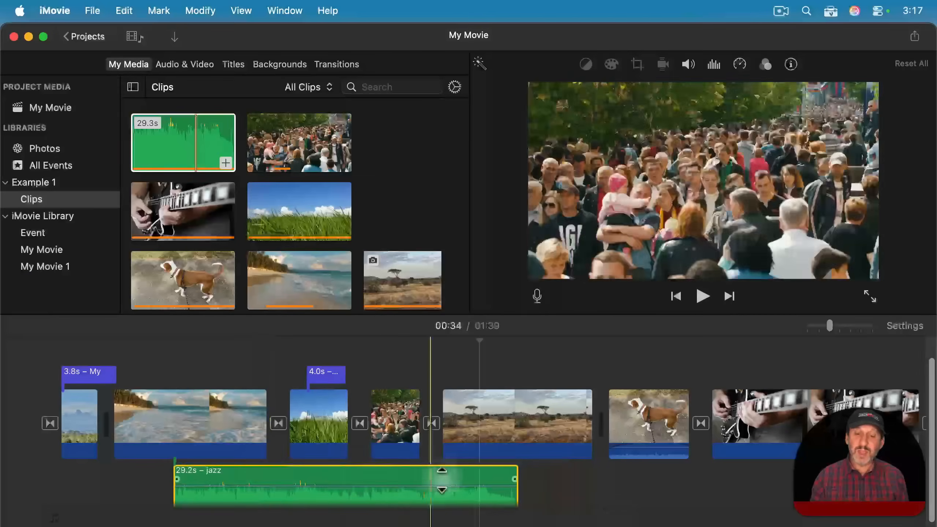
- Add a long fade-out and a shorter fade-in to the jazz track, and lower its volume slightly
drag(514, 472, 419, 472)
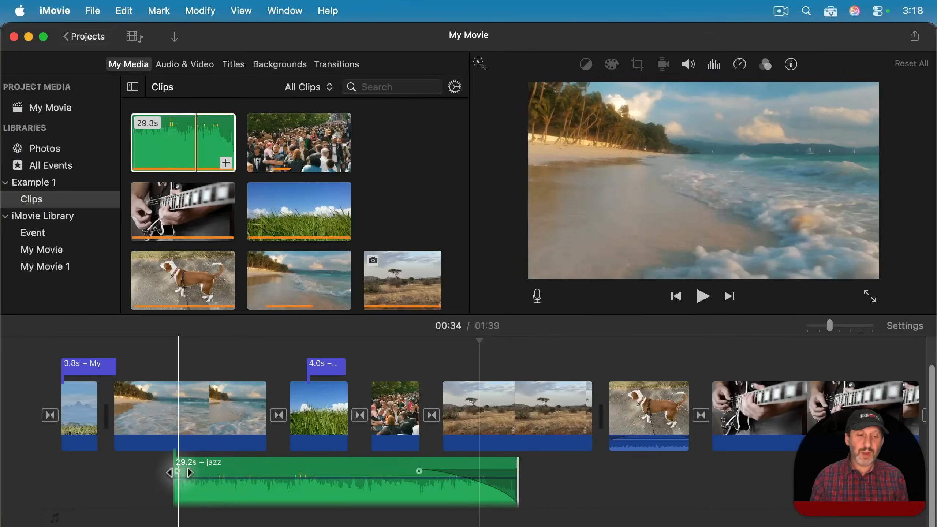
drag(177, 472, 230, 471)
mouse_move(311, 479)
mouse_down()
mouse_move(313, 493)
mouse_move(315, 481)
mouse_up()
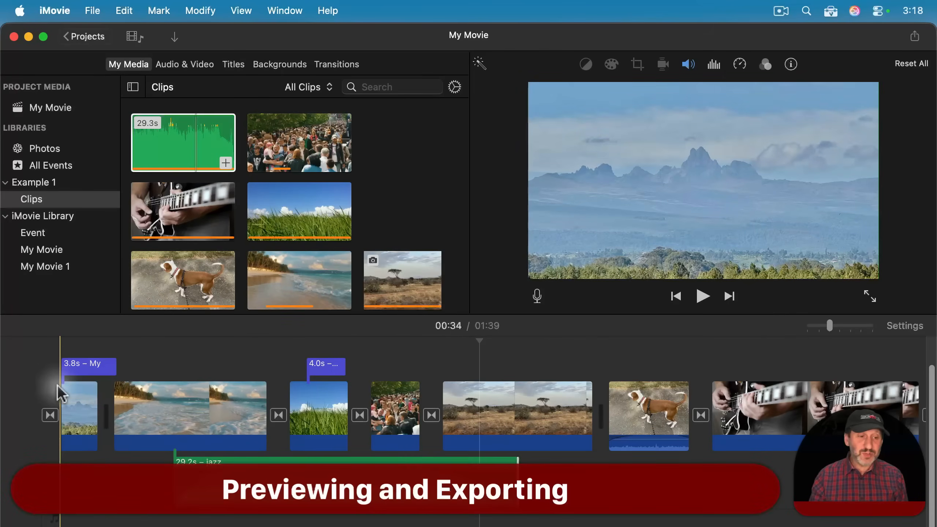
- Preview the movie from its start and export it as a file named My Movie.mp4 to the Desktop
click(58, 386)
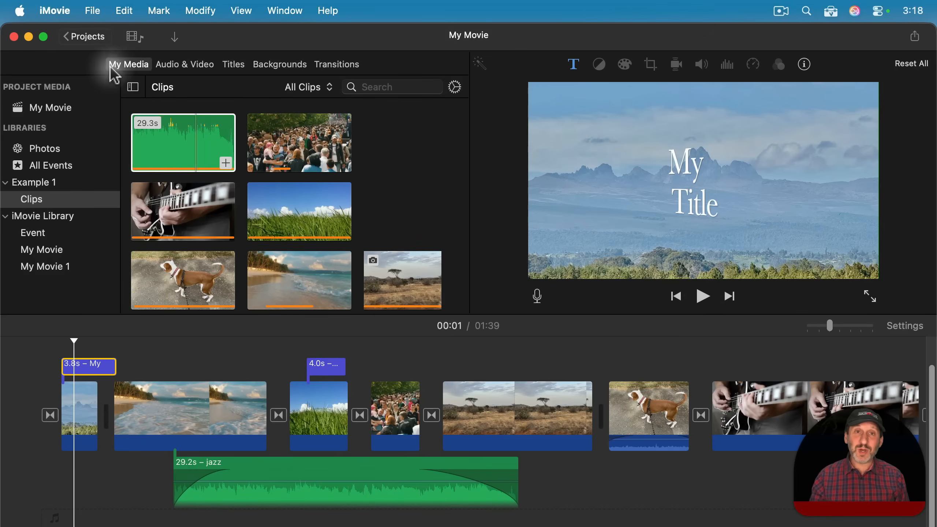
click(93, 10)
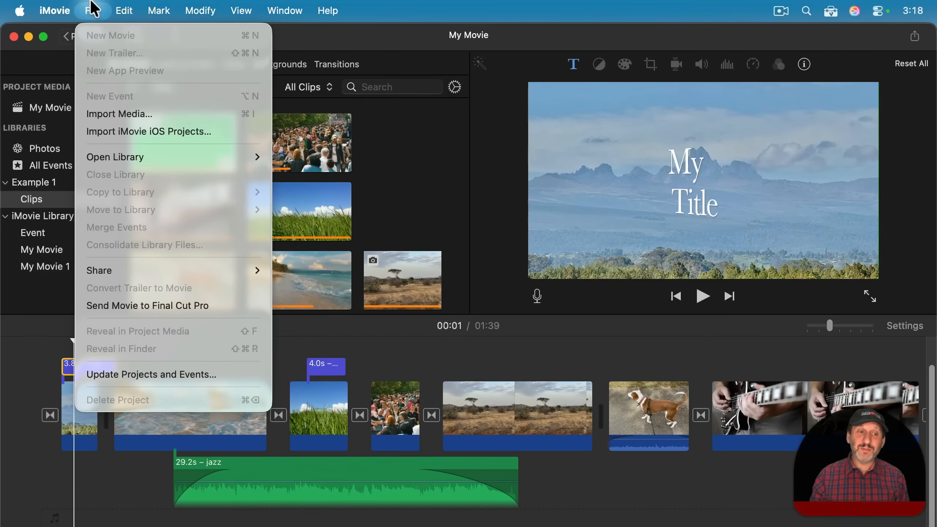
mouse_move(114, 269)
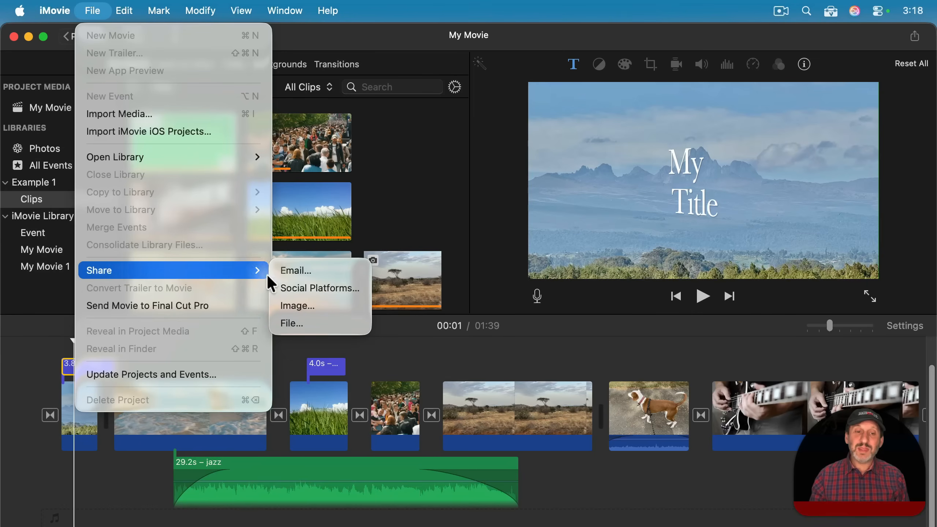
click(309, 324)
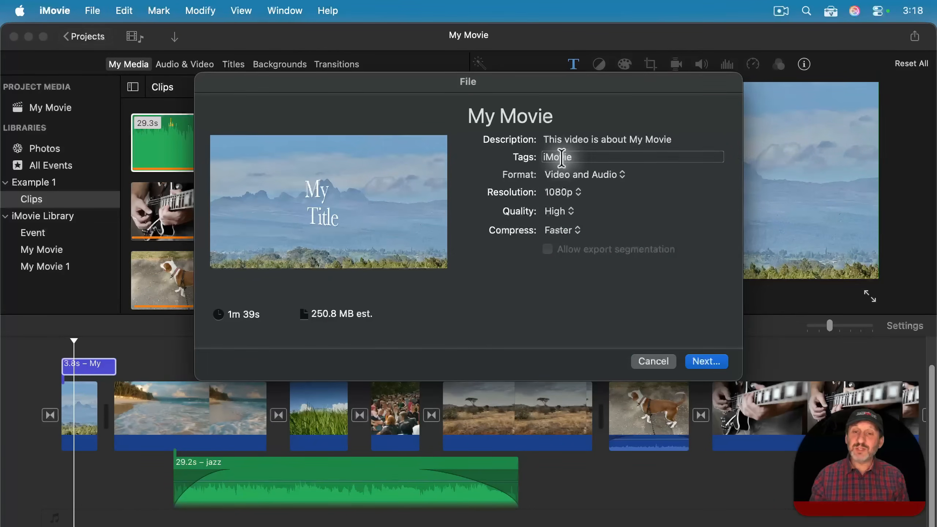
click(702, 363)
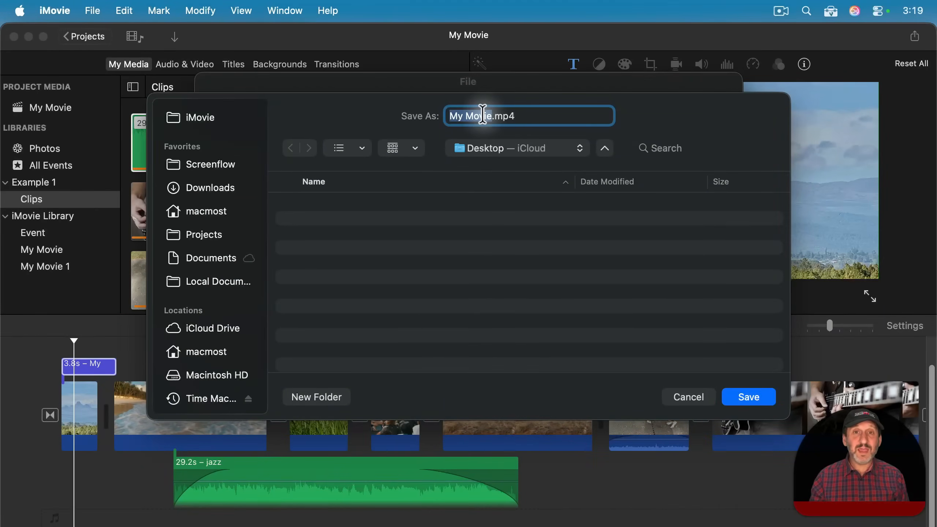
click(744, 402)
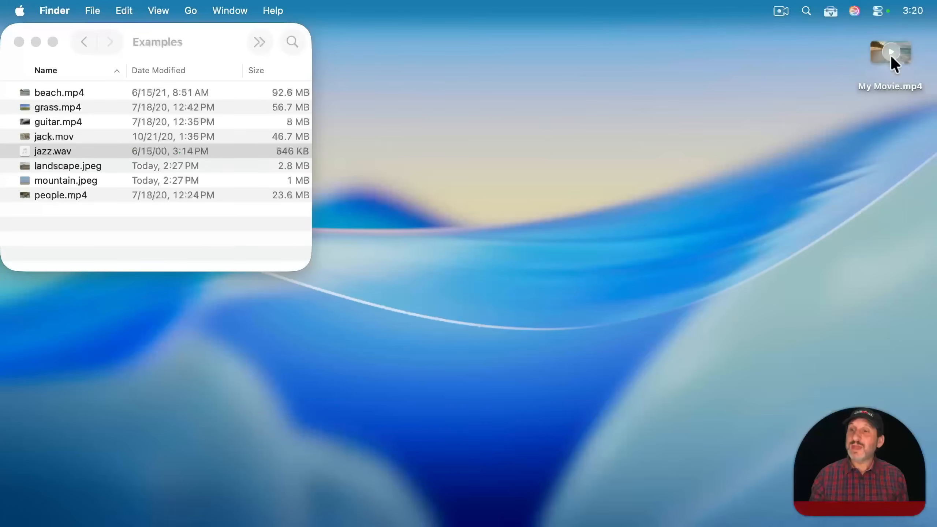
- Open the exported My Movie.mp4 from the Desktop in QuickTime Player and scrub to the later part of the video
double_click(905, 58)
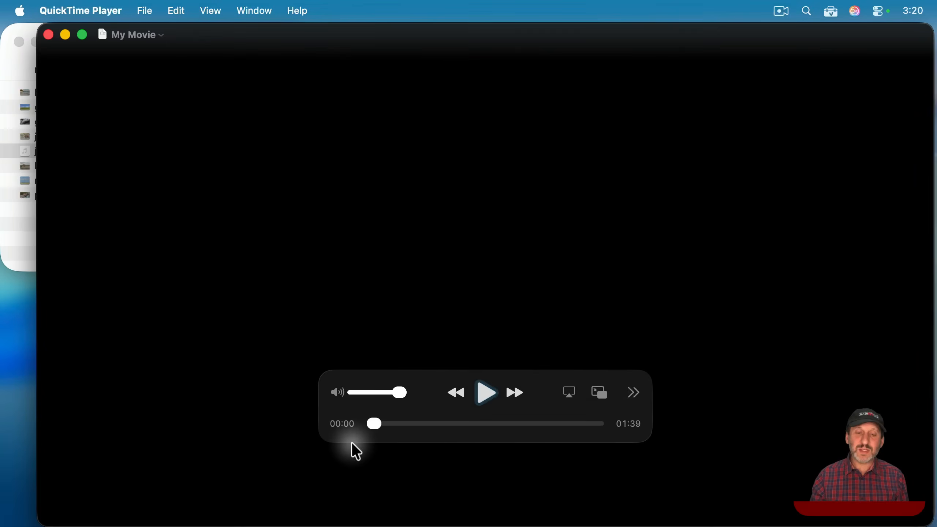
drag(372, 427, 523, 430)
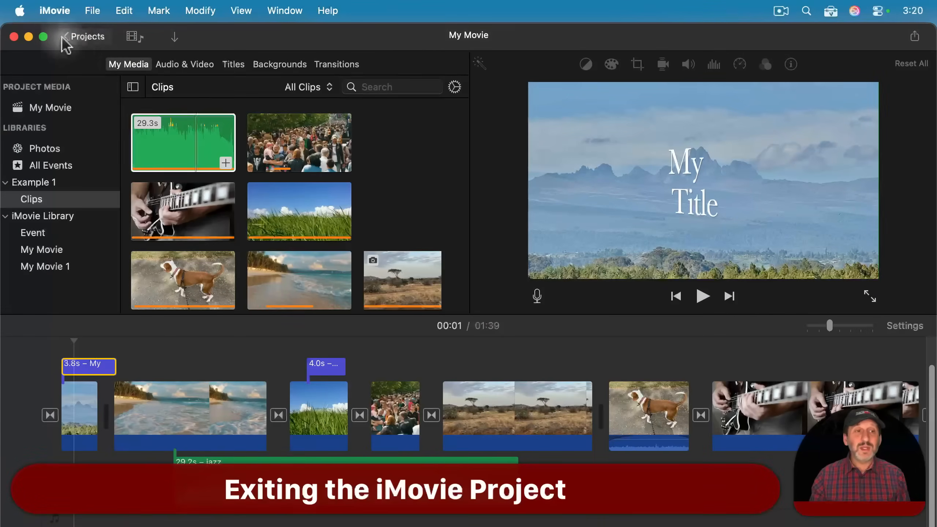
- Return to the iMovie projects list, saving the project as My Movie, and reopen and exit it once
click(83, 37)
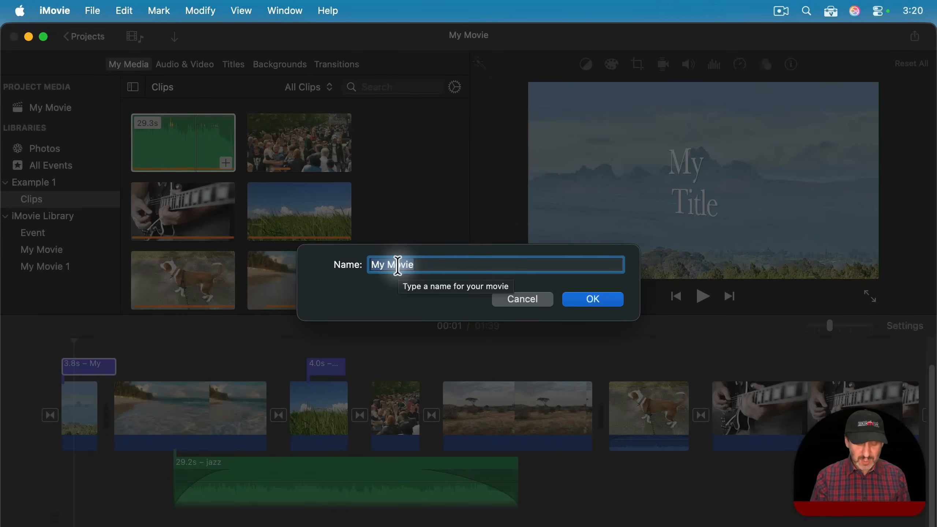
key(Return)
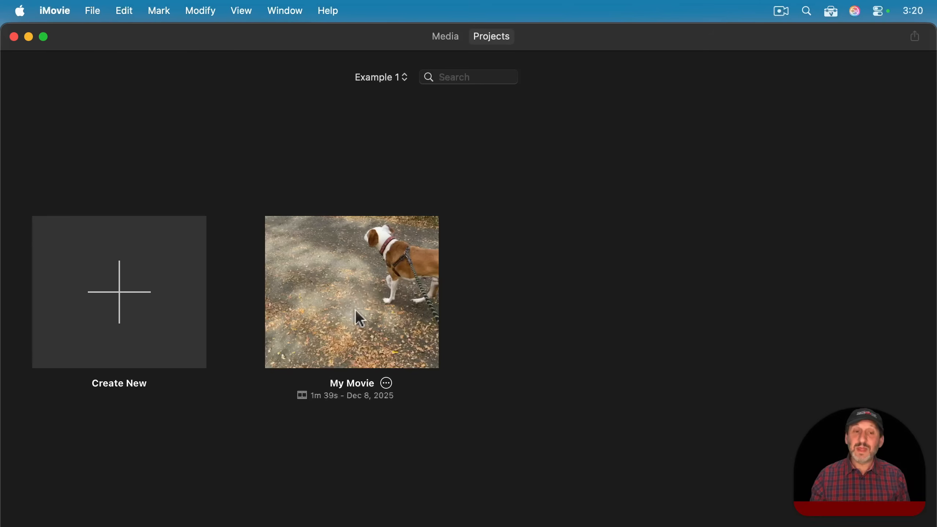
double_click(362, 302)
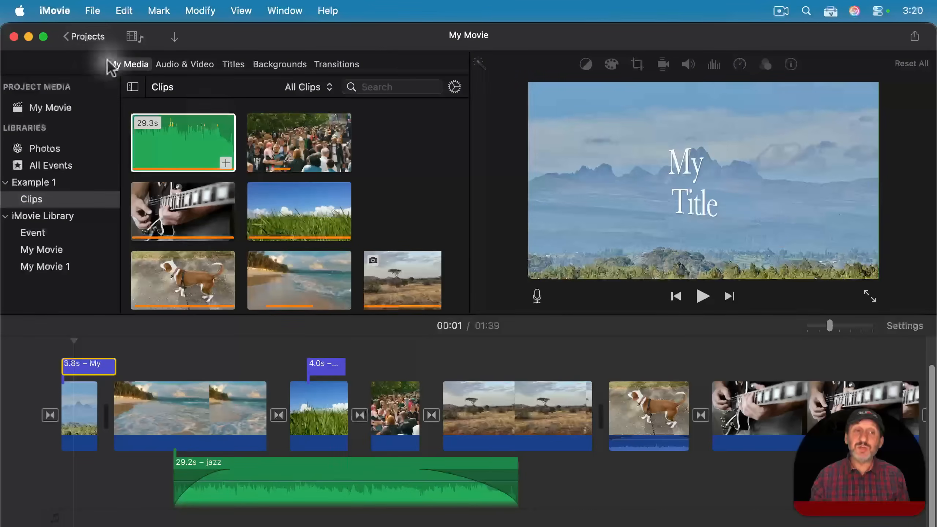
click(85, 36)
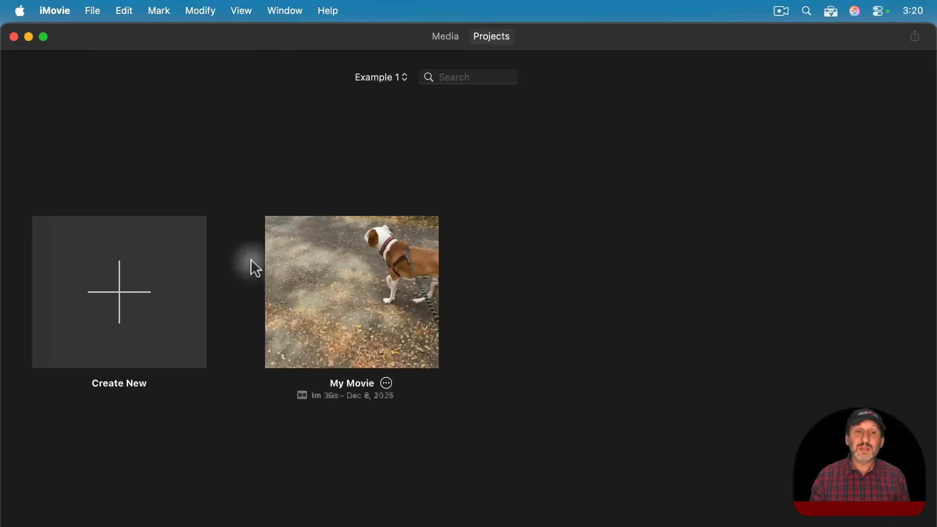
- Switch the projects list from the Example 1 library to iMovie Library
click(380, 78)
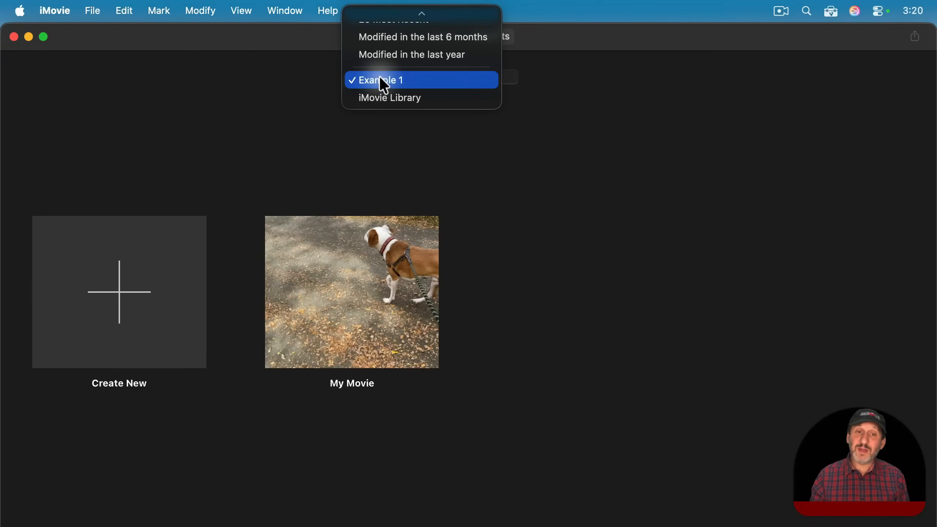
click(381, 97)
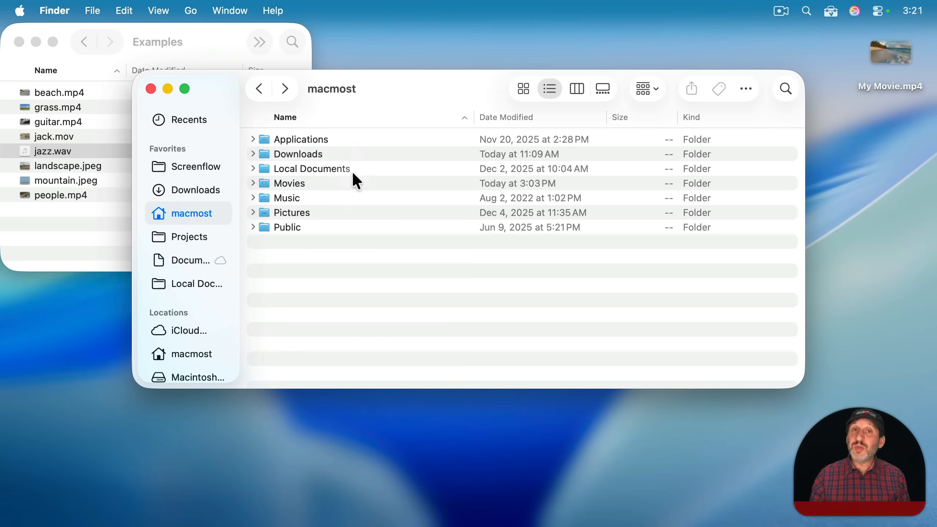
- In Finder, open the home folder's Movies folder and select the Example 1.imovielibrary file
double_click(289, 185)
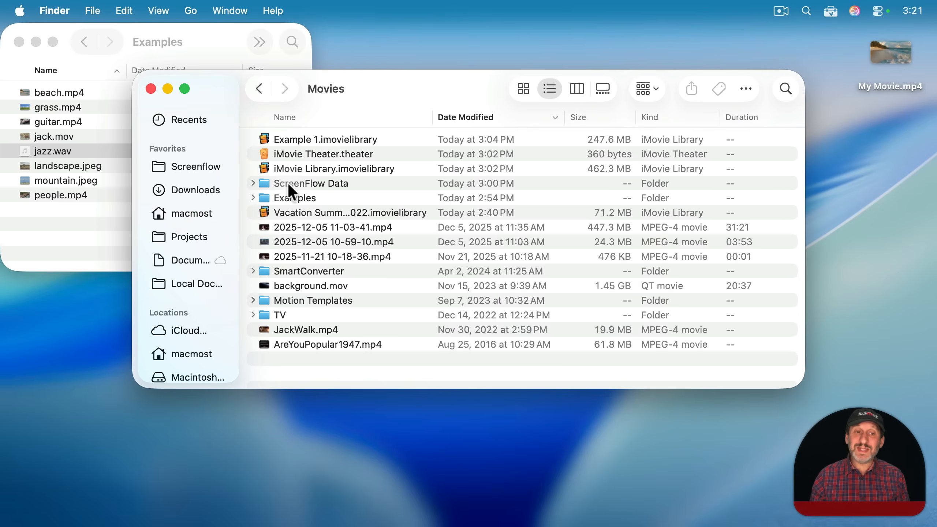
click(294, 140)
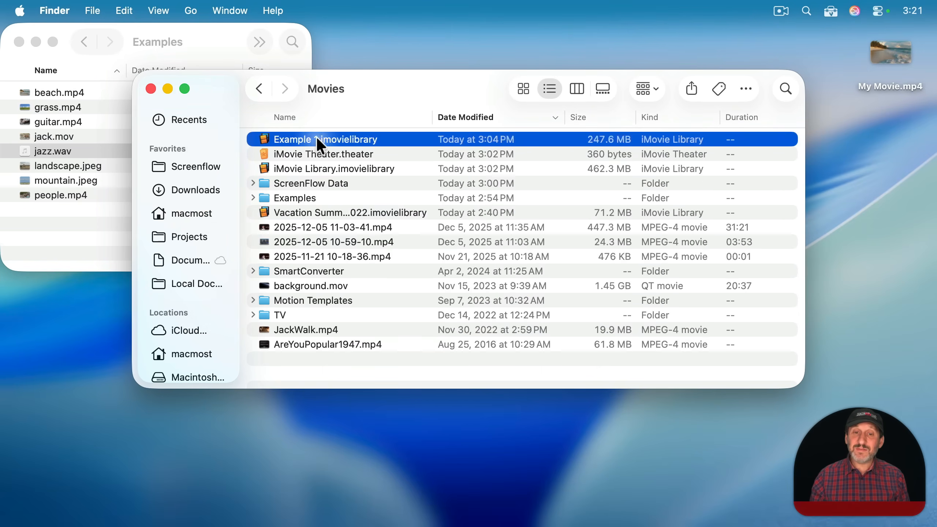